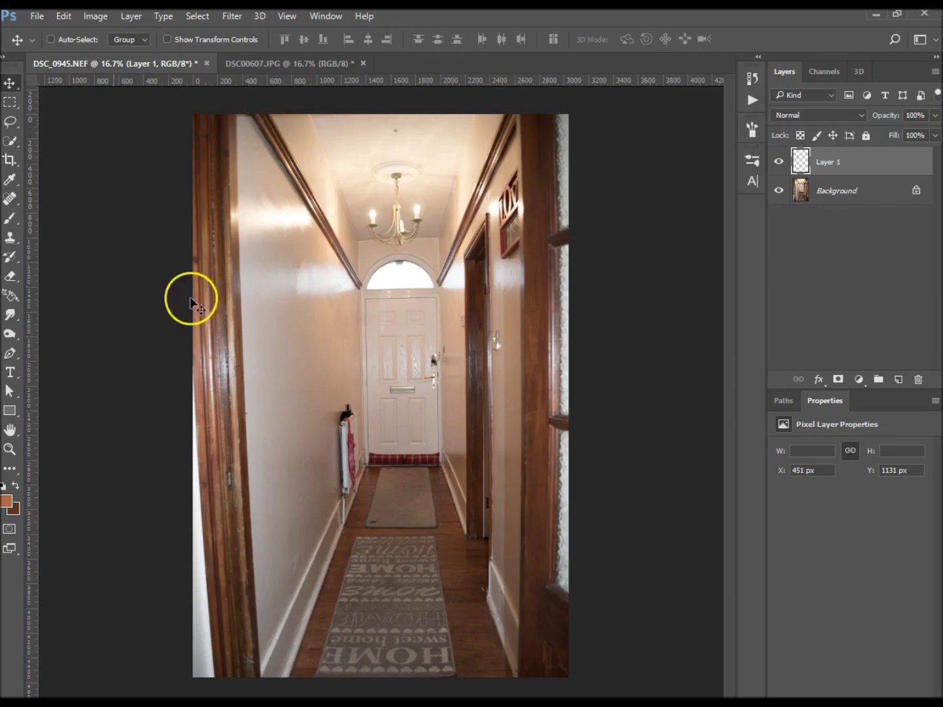
- Add a new empty Layer 2 above Layer 1 in the hallway photo
{"action": "left_click_drag", "start_coordinate": [194, 302], "coordinate": [237, 134]}
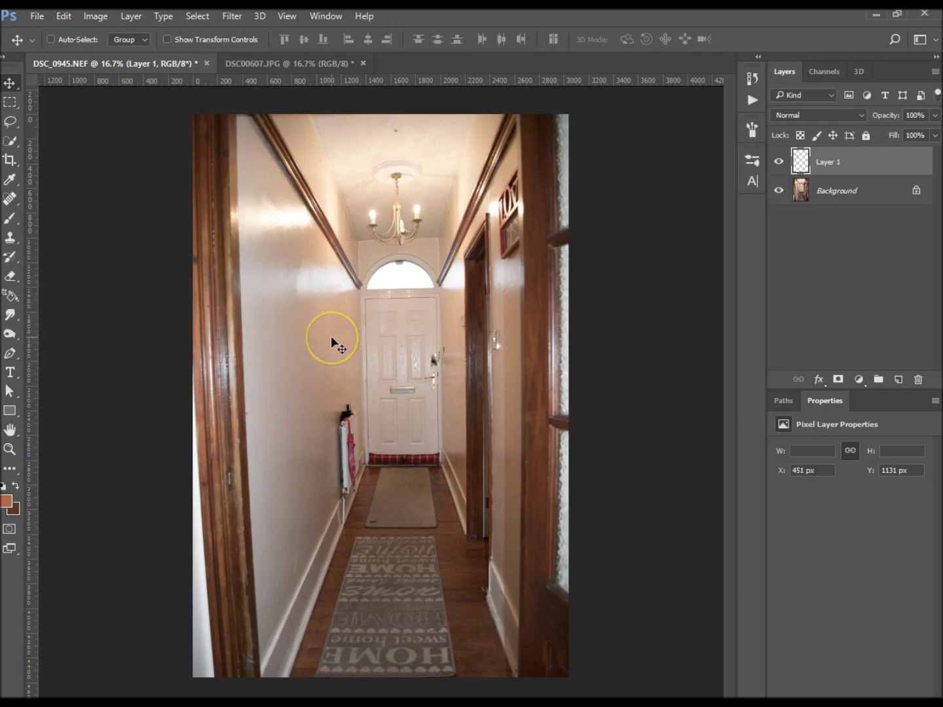
{"action": "left_click_drag", "start_coordinate": [353, 375], "coordinate": [373, 329]}
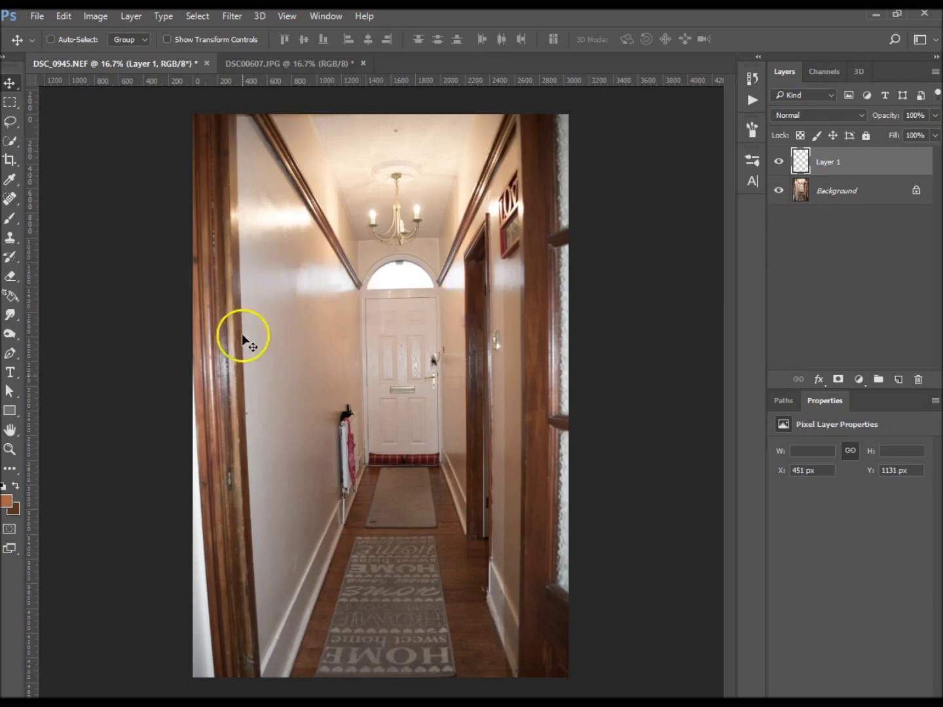
{"action": "left_click", "coordinate": [897, 382]}
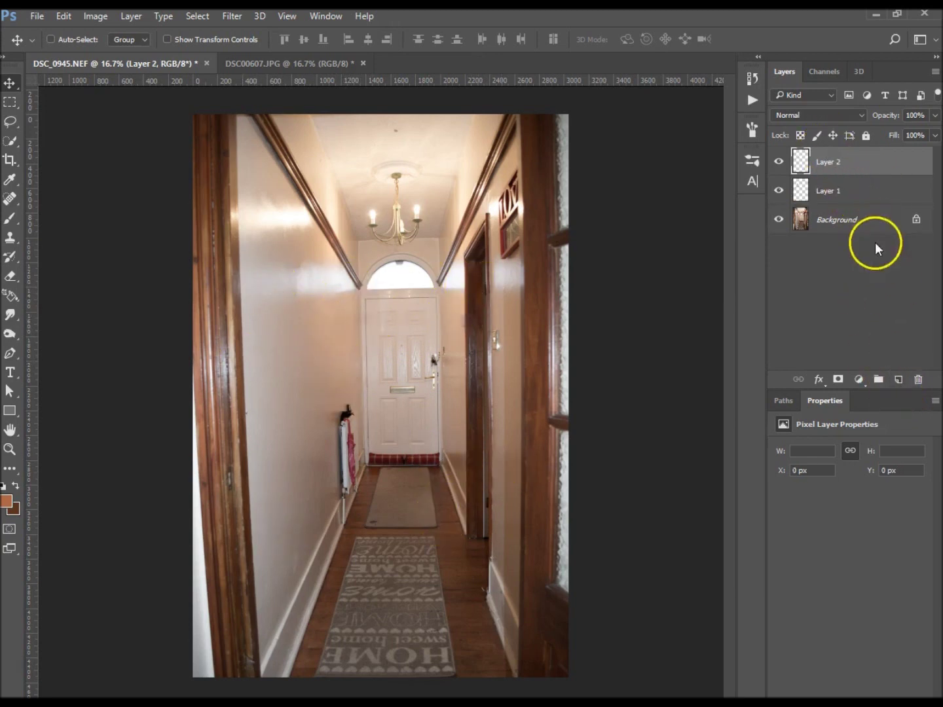
- Hide and reshow Layer 1 to check the wall, then bring up DSC00607.JPG
{"action": "left_click", "coordinate": [779, 190]}
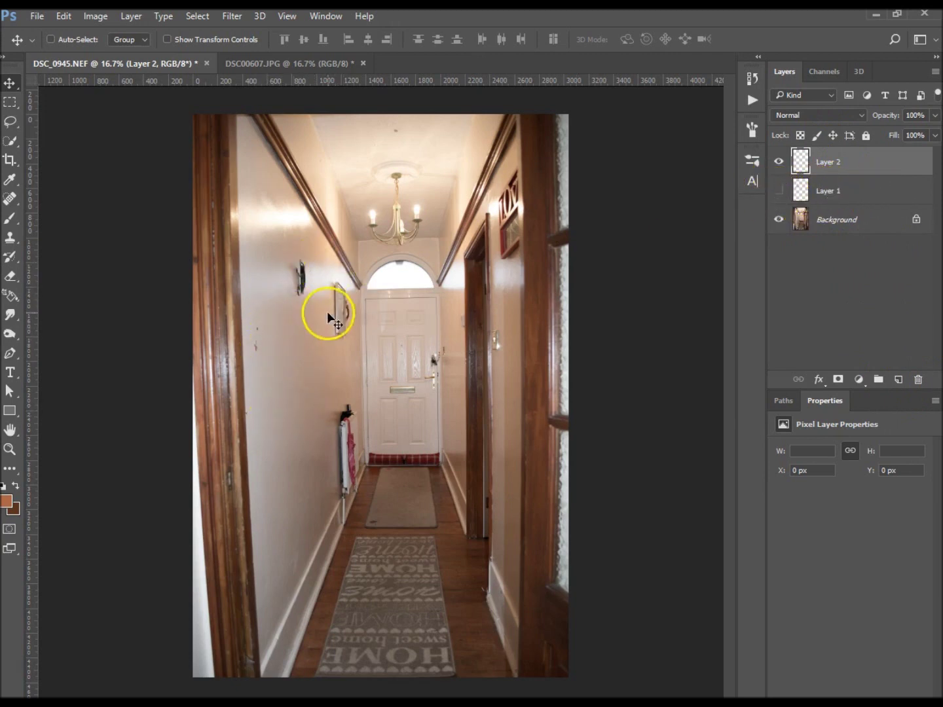
{"action": "left_click", "coordinate": [779, 190]}
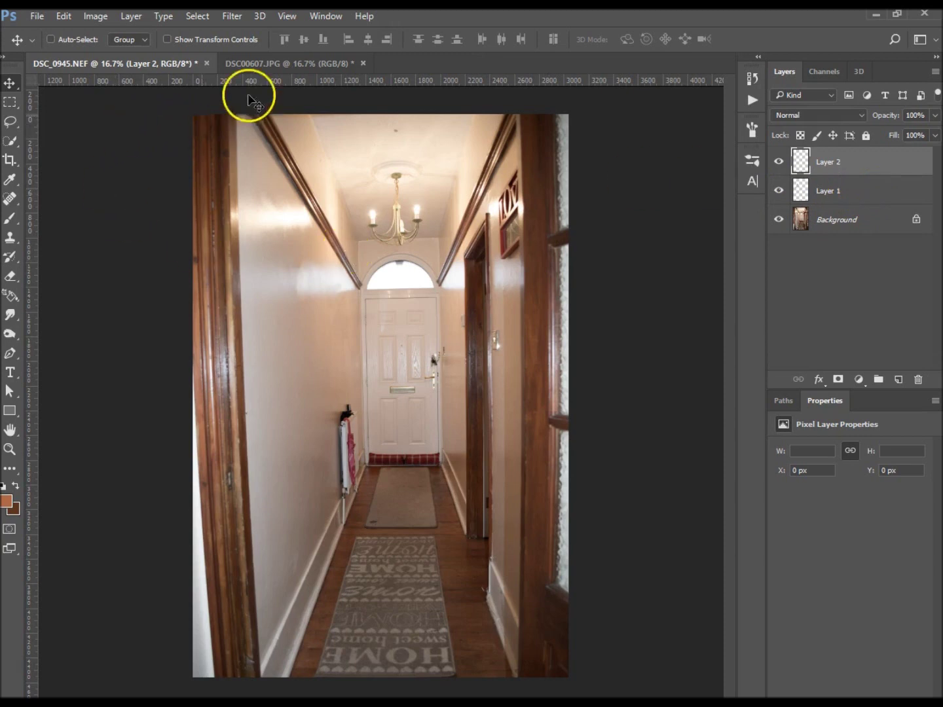
{"action": "left_click", "coordinate": [275, 63]}
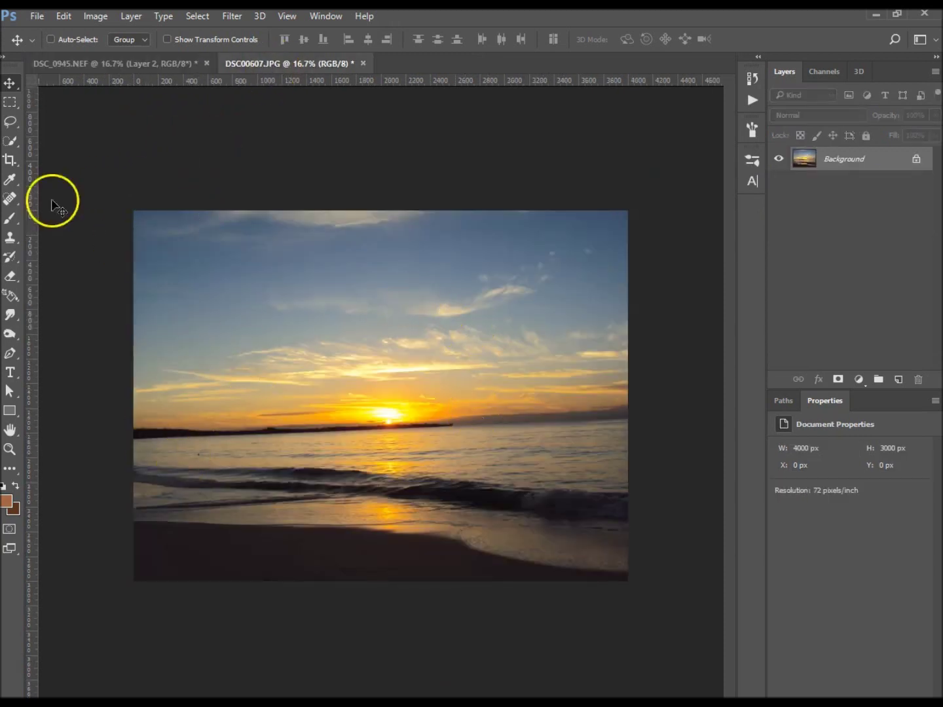
- Draw a rectangular marquee just inside the sunset photo's edges
{"action": "left_click", "coordinate": [10, 104]}
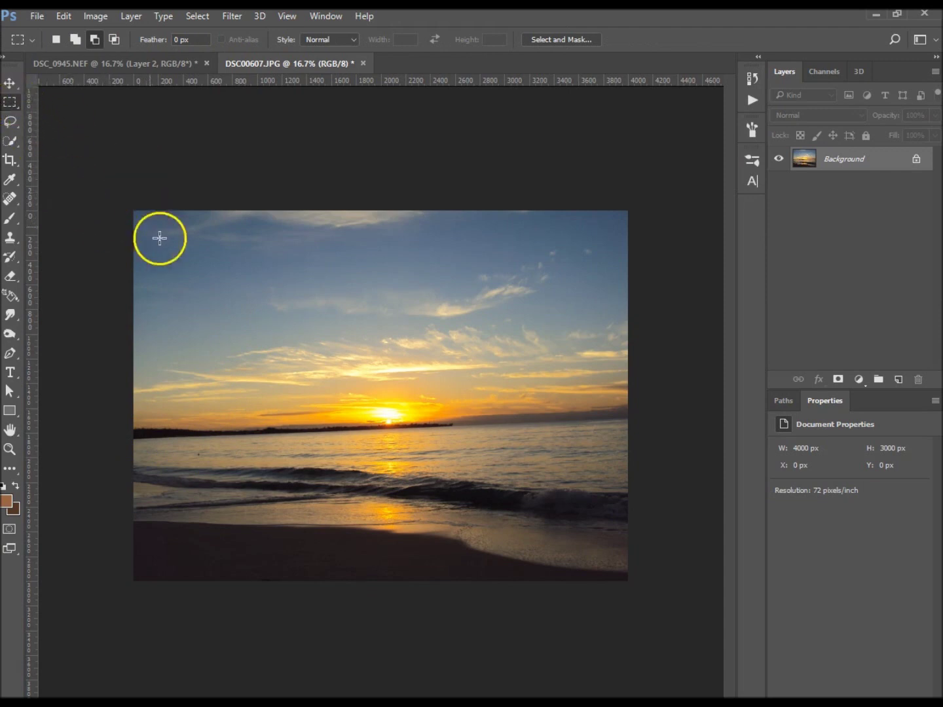
{"action": "right_click", "coordinate": [10, 103]}
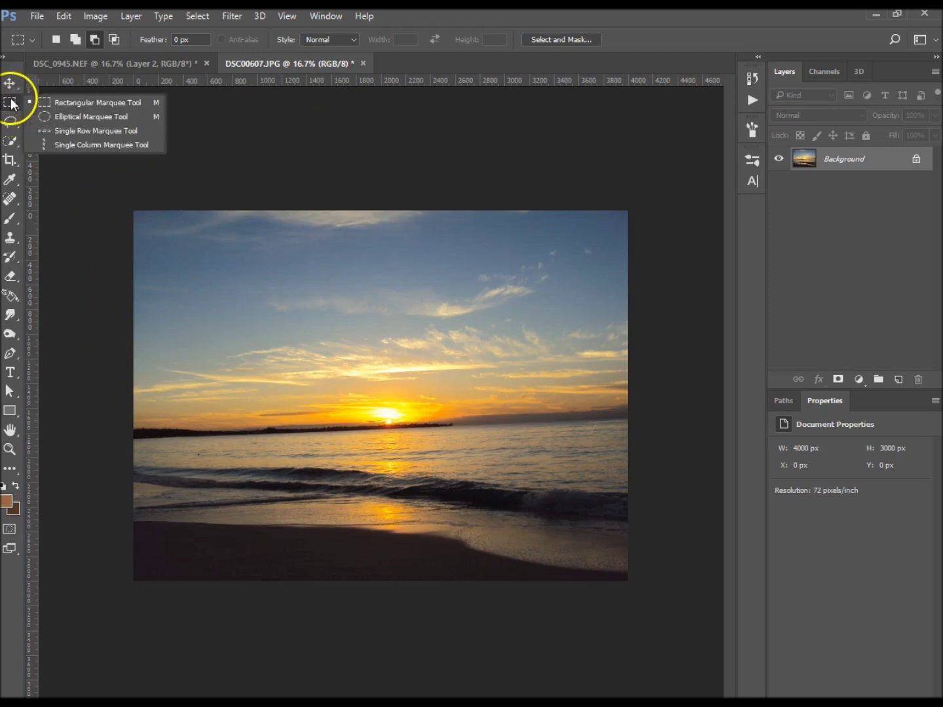
{"action": "left_click", "coordinate": [68, 102]}
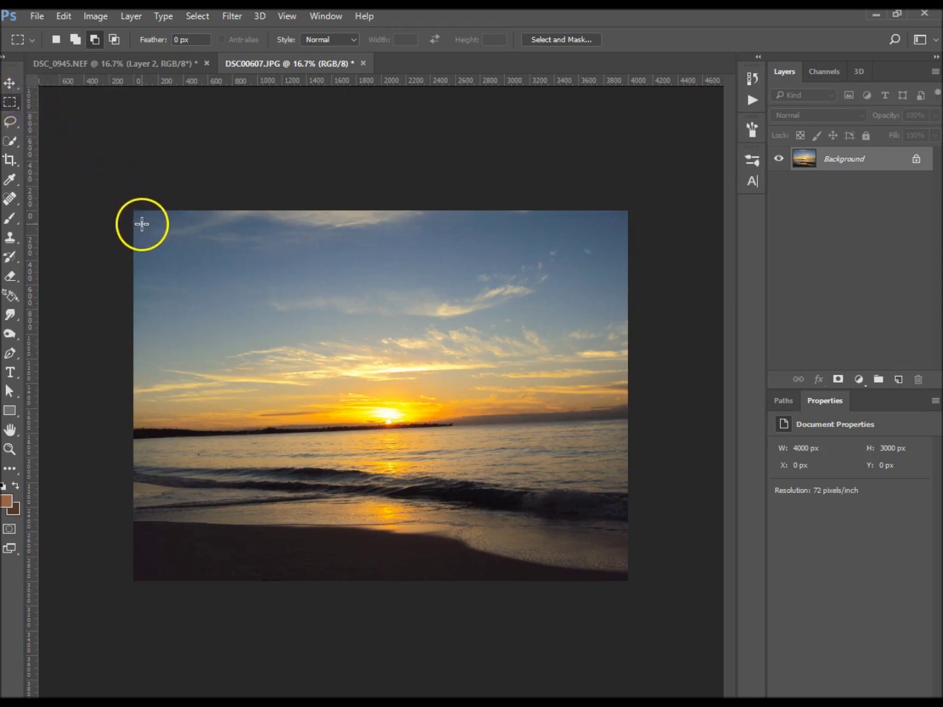
{"action": "left_click_drag", "start_coordinate": [144, 220], "coordinate": [620, 569]}
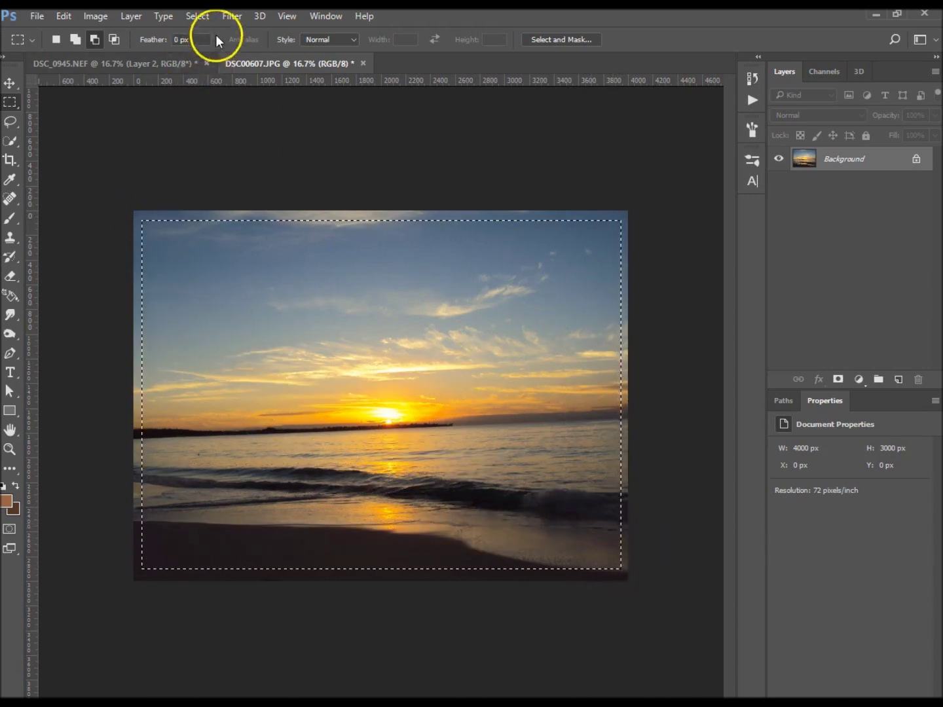
- Invert the selection to a thin border band and add a new empty Layer 1
{"action": "left_click", "coordinate": [197, 15]}
{"action": "left_click", "coordinate": [226, 74]}
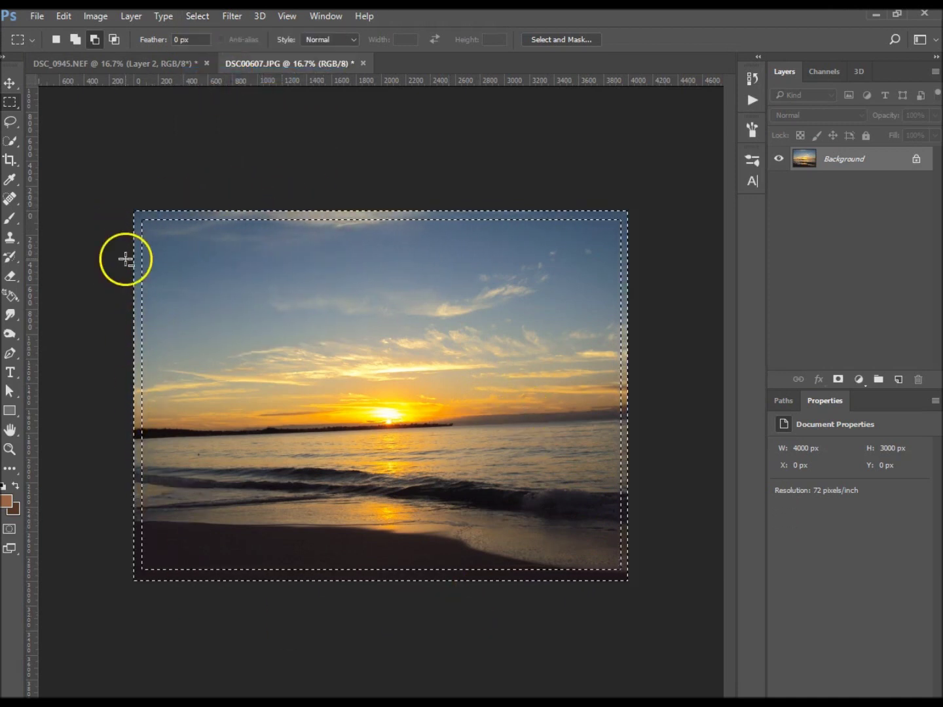
{"action": "left_click", "coordinate": [899, 379]}
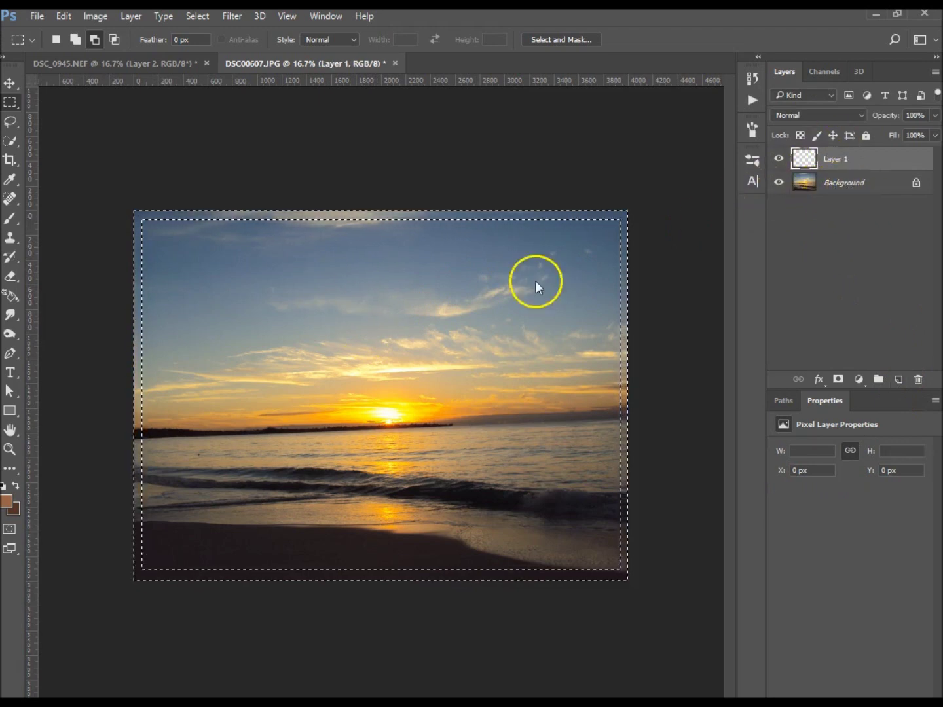
{"action": "left_click", "coordinate": [7, 505]}
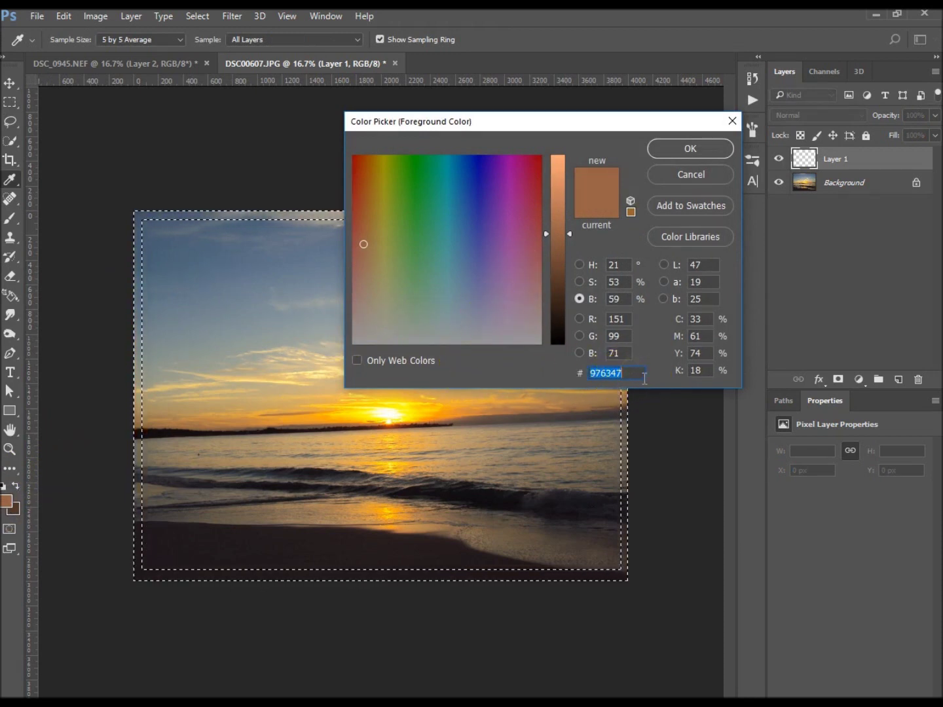
{"action": "left_click", "coordinate": [694, 177]}
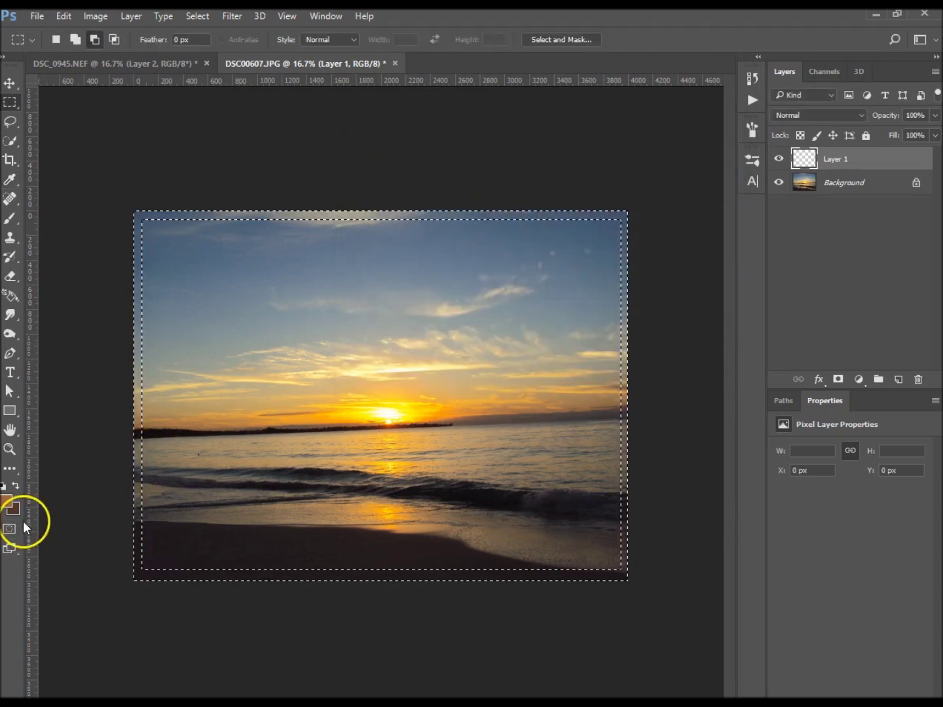
{"action": "left_click", "coordinate": [13, 508]}
{"action": "left_click", "coordinate": [637, 387]}
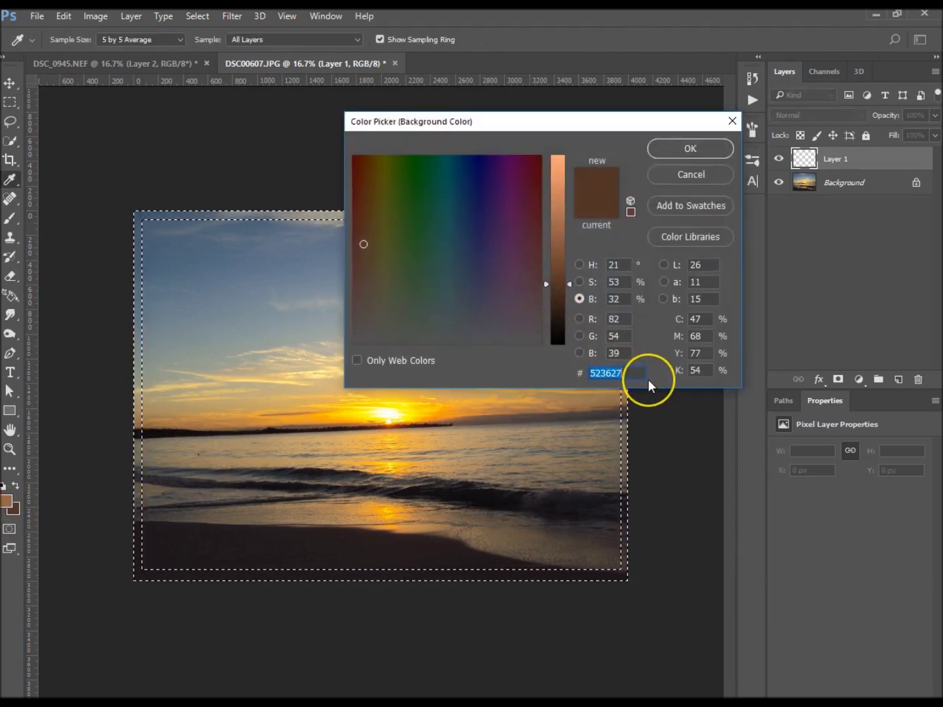
{"action": "left_click", "coordinate": [651, 351]}
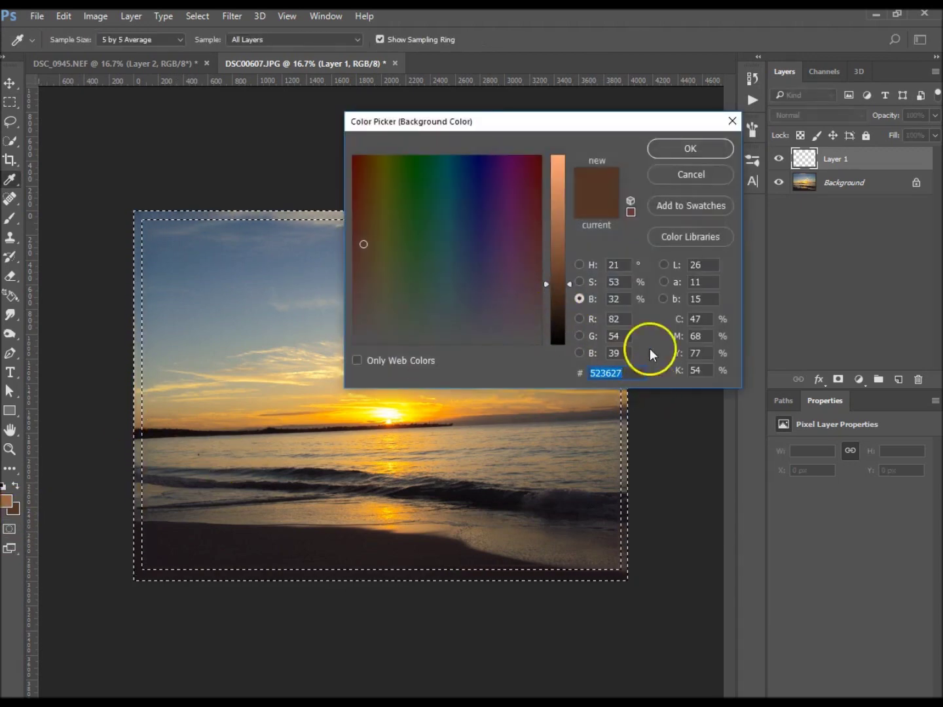
{"action": "left_click", "coordinate": [693, 177]}
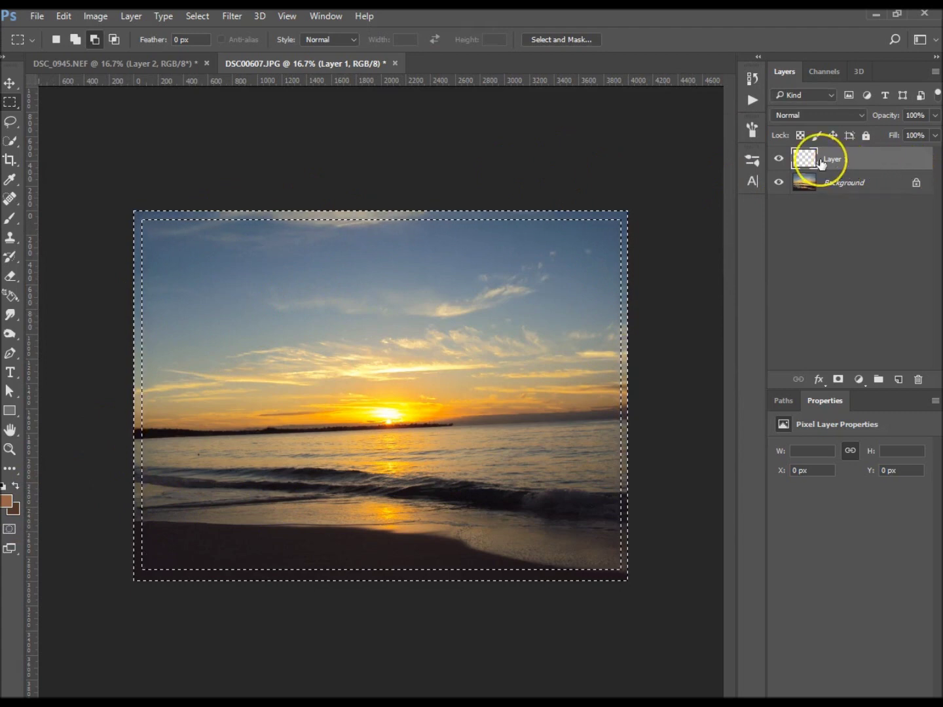
- Render brown Fibers (Variance 35, Strength 2) into Layer 1's border band, then deselect
{"action": "left_click", "coordinate": [226, 19]}
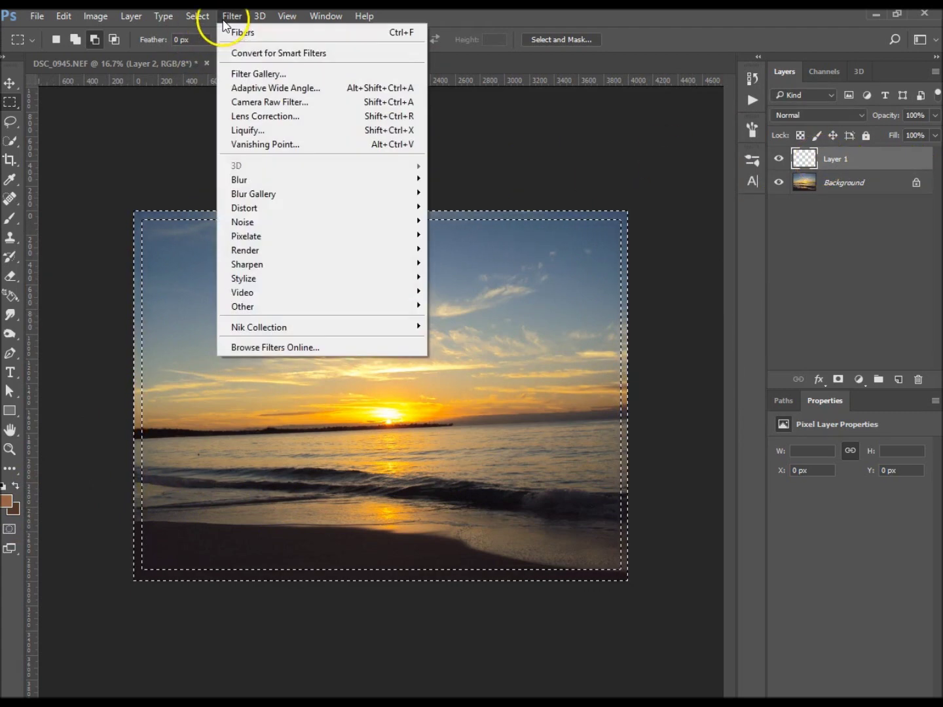
{"action": "mouse_move", "coordinate": [318, 252]}
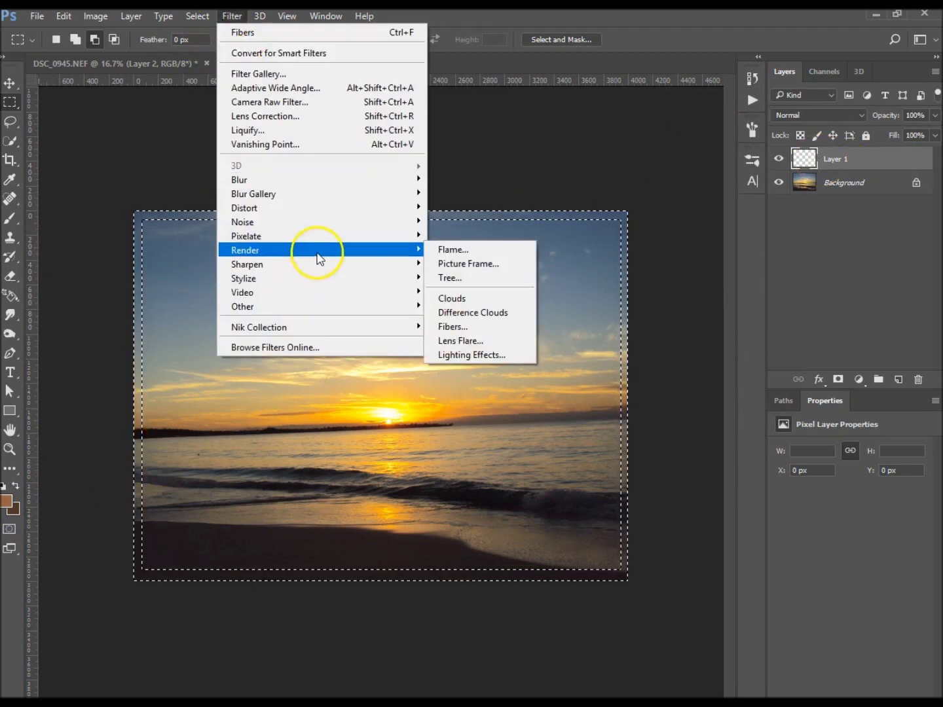
{"action": "left_click", "coordinate": [473, 329]}
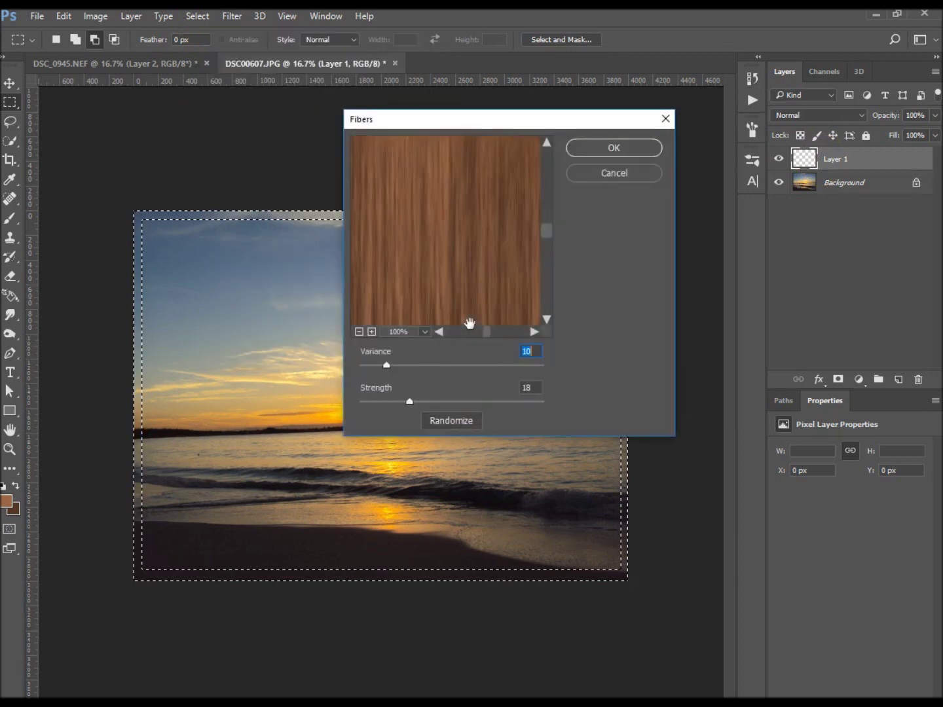
{"action": "left_click", "coordinate": [470, 325]}
{"action": "left_click", "coordinate": [387, 366]}
{"action": "mouse_move", "coordinate": [386, 365]}
{"action": "left_mouse_down"}
{"action": "mouse_move", "coordinate": [457, 367]}
{"action": "mouse_move", "coordinate": [405, 366]}
{"action": "left_mouse_up"}
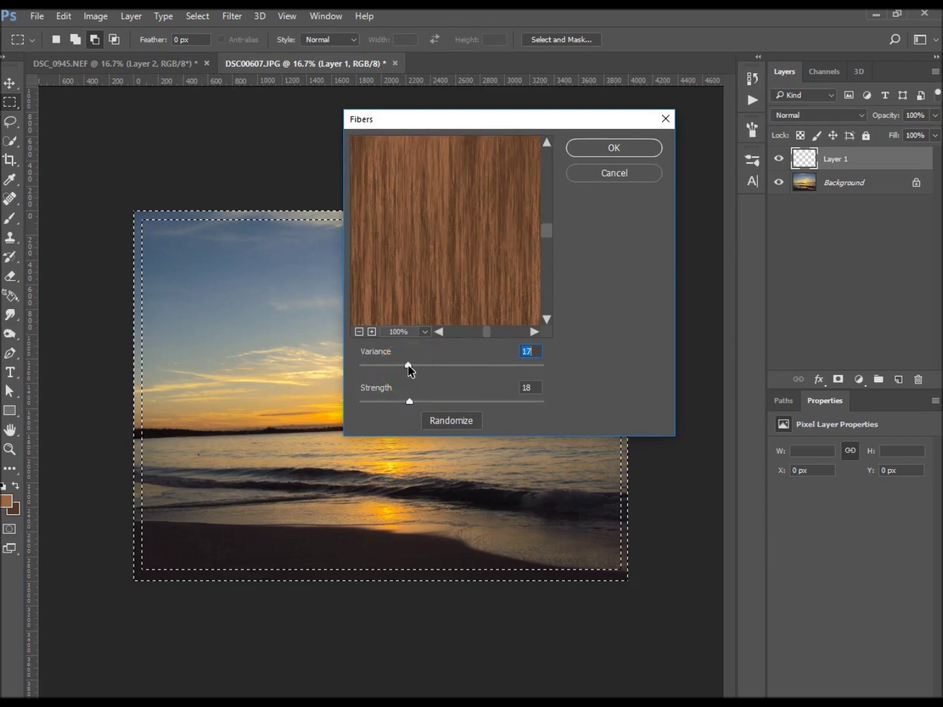
{"action": "left_click_drag", "start_coordinate": [412, 370], "coordinate": [451, 371]}
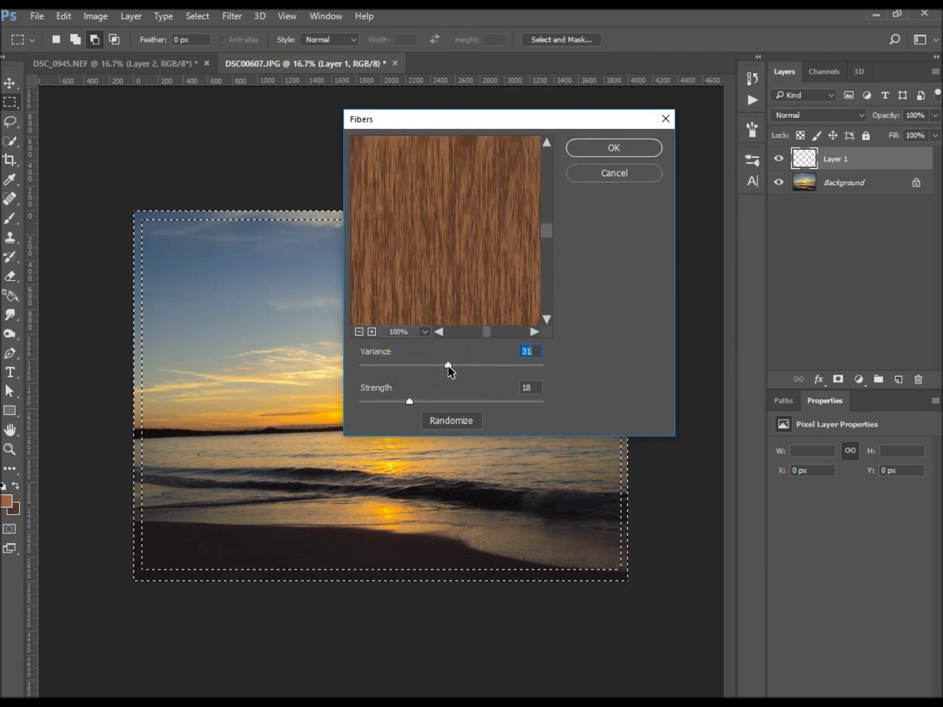
{"action": "left_click_drag", "start_coordinate": [487, 186], "coordinate": [364, 407]}
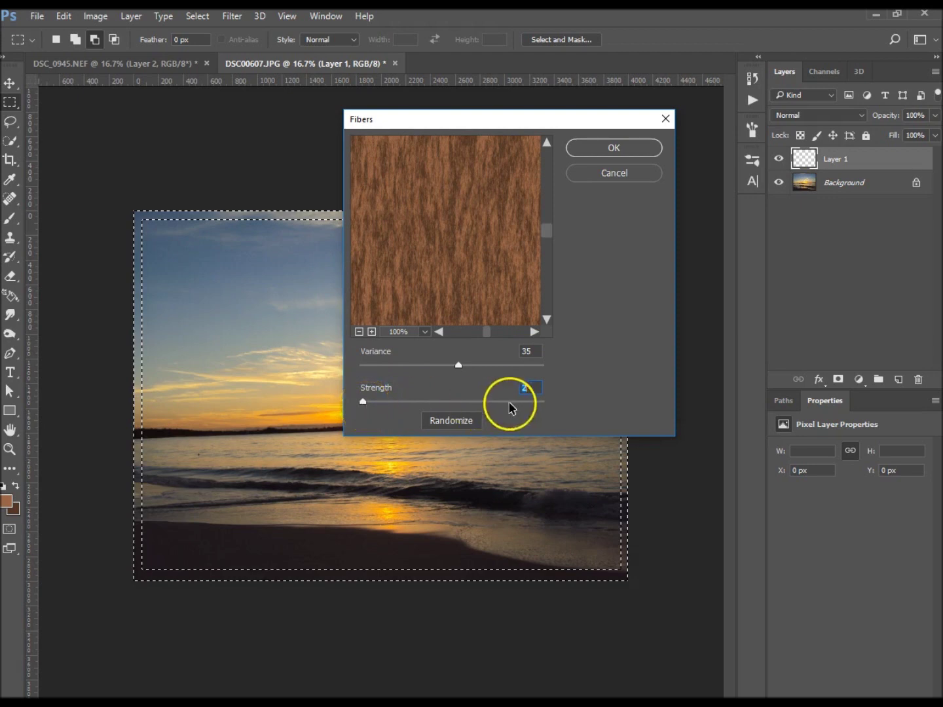
{"action": "left_click", "coordinate": [613, 149]}
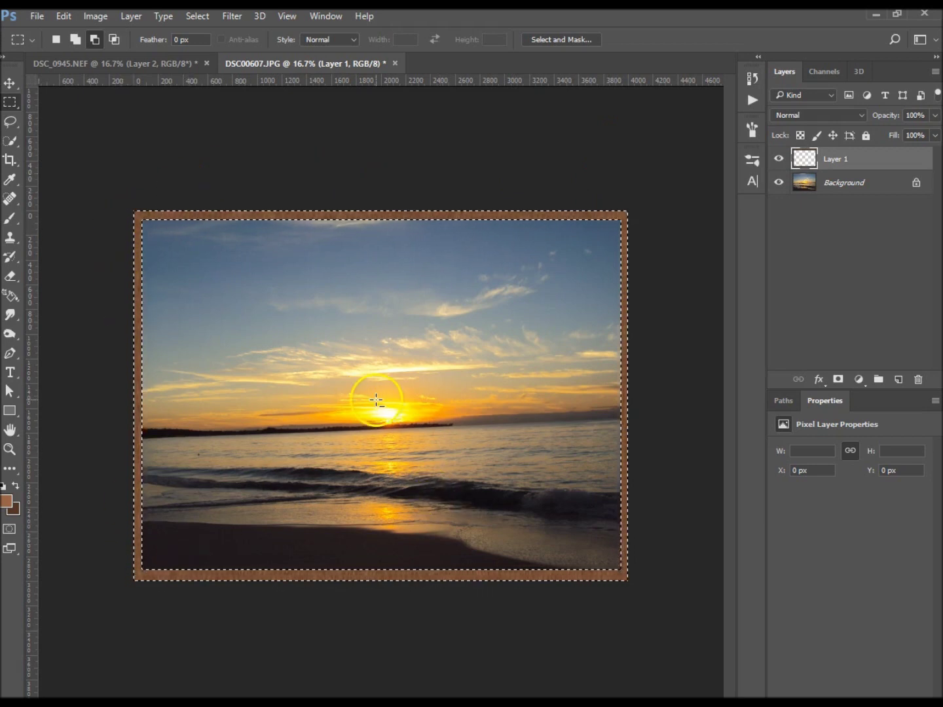
{"action": "key", "text": "ctrl+d"}
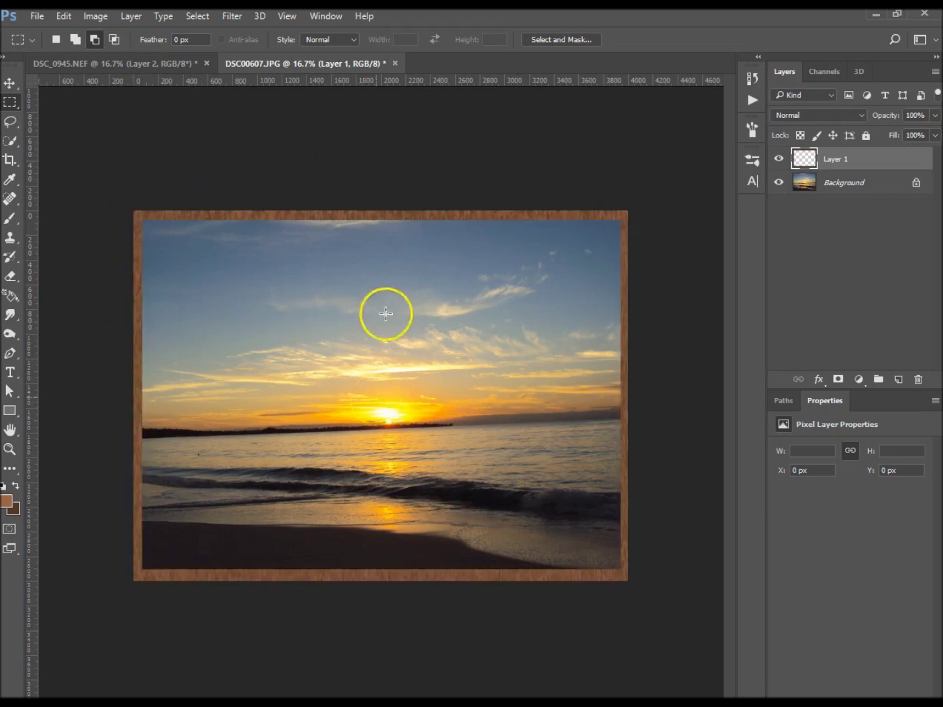
- Give Layer 1 a Smooth Inner Bevel with Depth 1000%, Size 7 px, Soften 4 px
{"action": "double_click", "coordinate": [896, 163]}
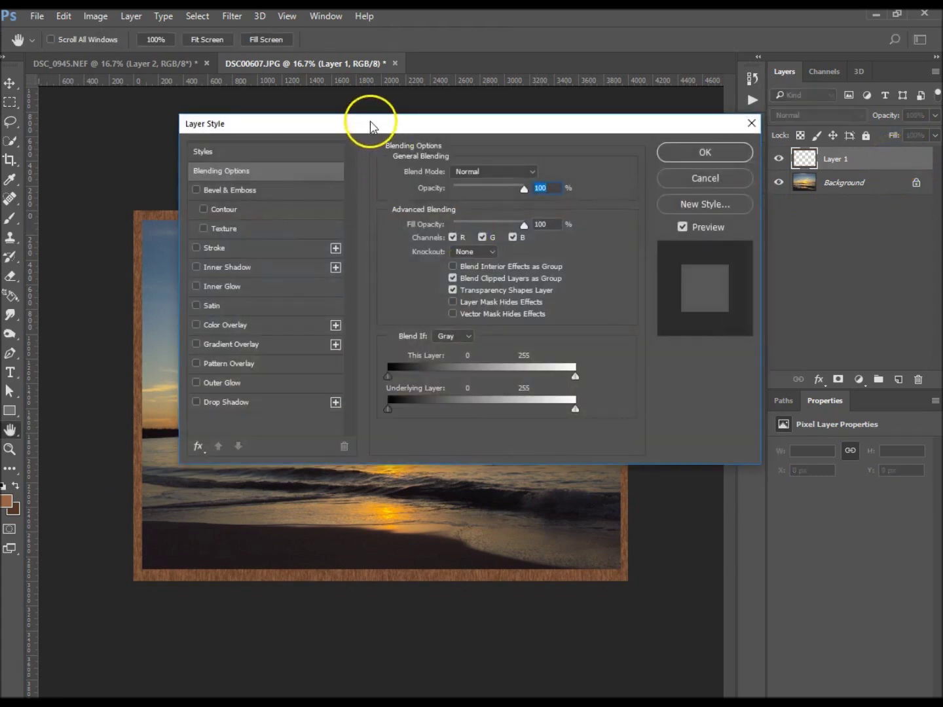
{"action": "left_click_drag", "start_coordinate": [369, 127], "coordinate": [569, 130]}
{"action": "left_click", "coordinate": [393, 196]}
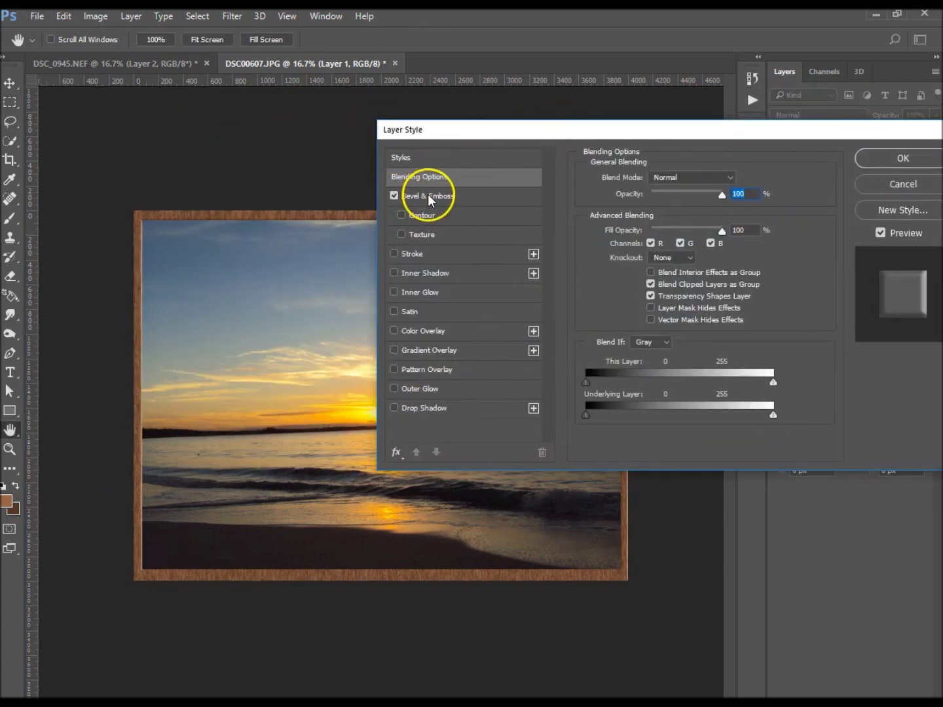
{"action": "left_click", "coordinate": [429, 196]}
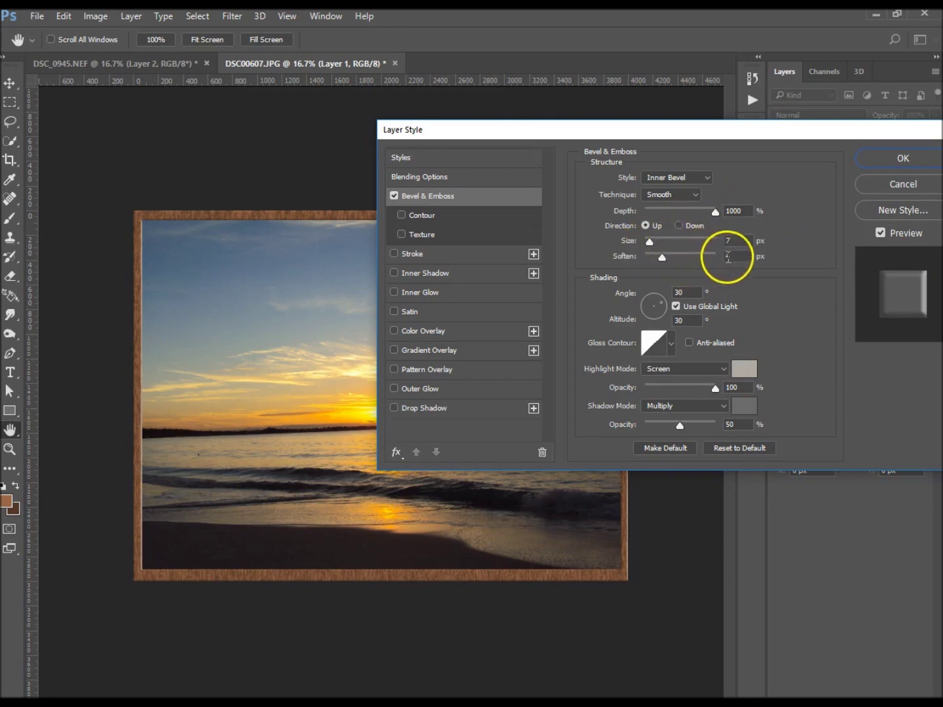
{"action": "left_click", "coordinate": [697, 193]}
{"action": "left_click", "coordinate": [698, 194]}
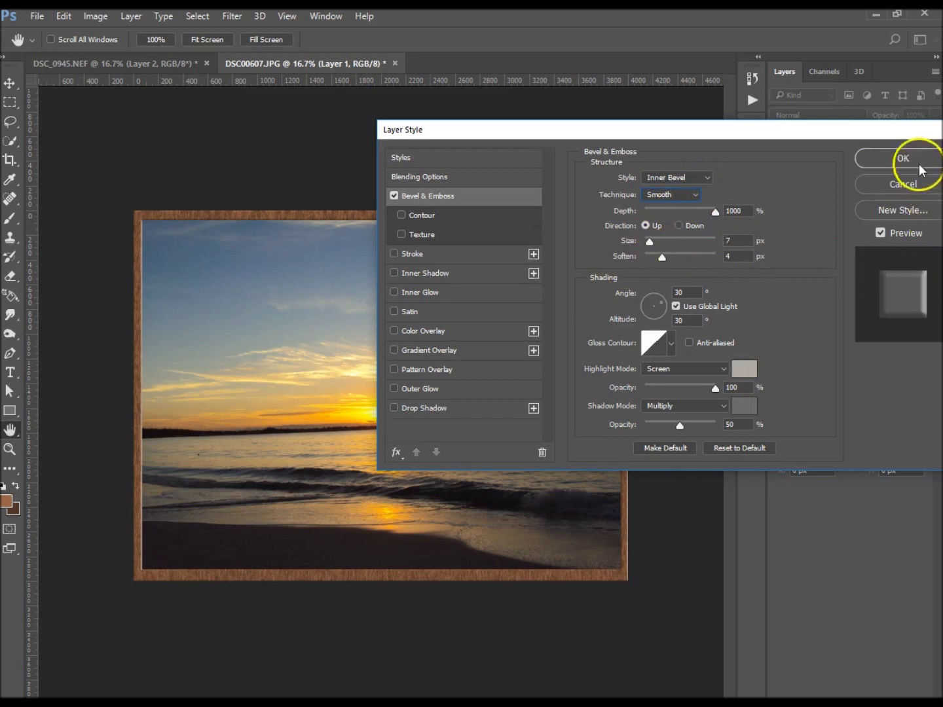
{"action": "left_click", "coordinate": [431, 409]}
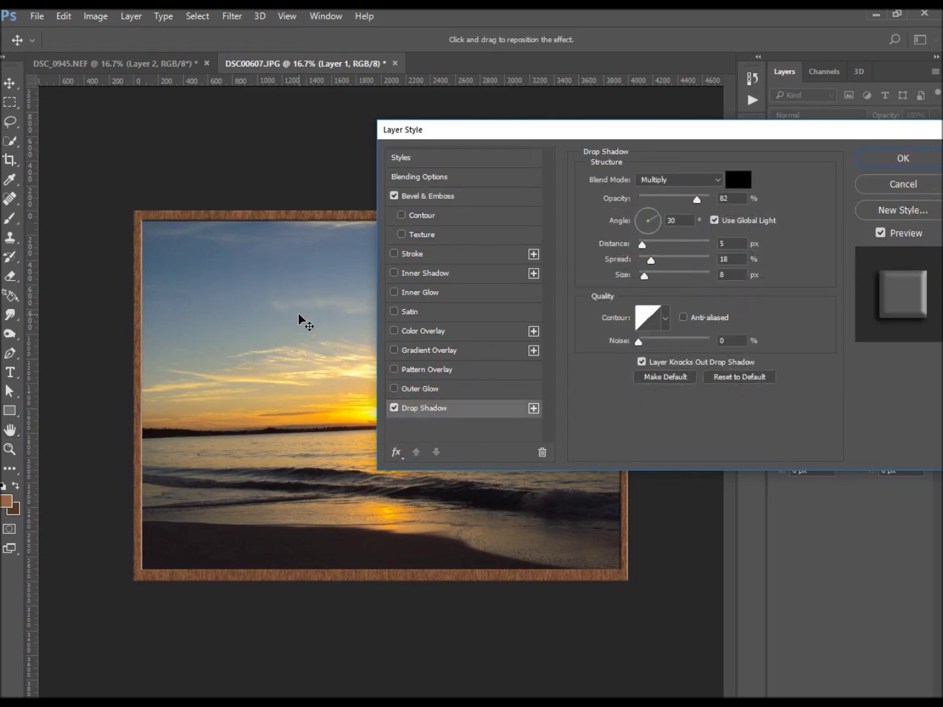
- Apply a frame drop shadow: 100% opacity, 52° angle, 17 px distance, 16% spread, 16 px size
{"action": "left_click", "coordinate": [776, 253]}
{"action": "left_click_drag", "start_coordinate": [696, 199], "coordinate": [718, 203]}
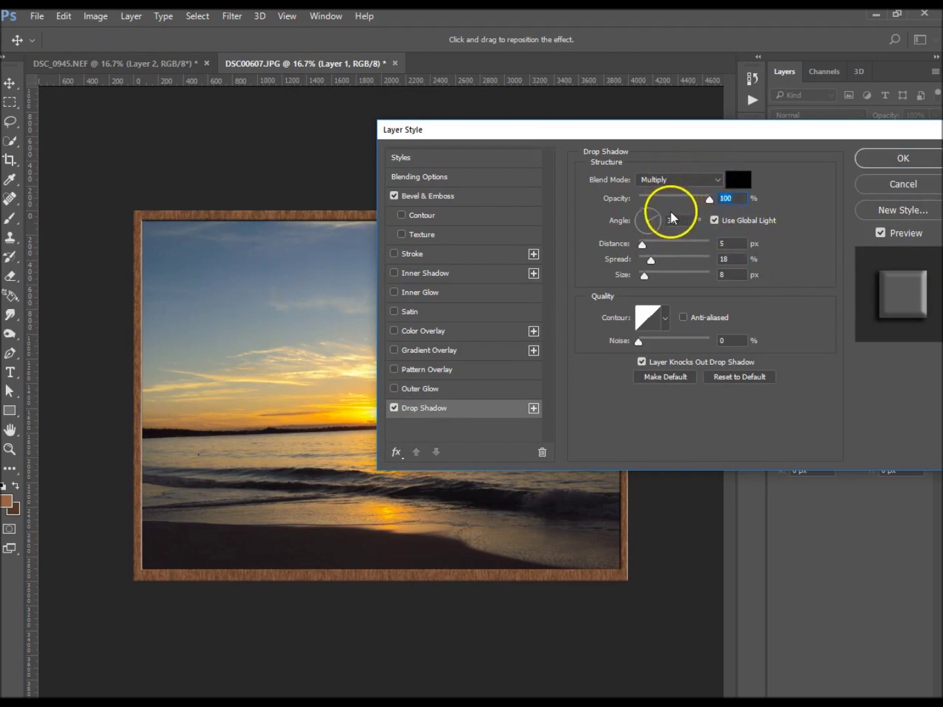
{"action": "left_click", "coordinate": [655, 219]}
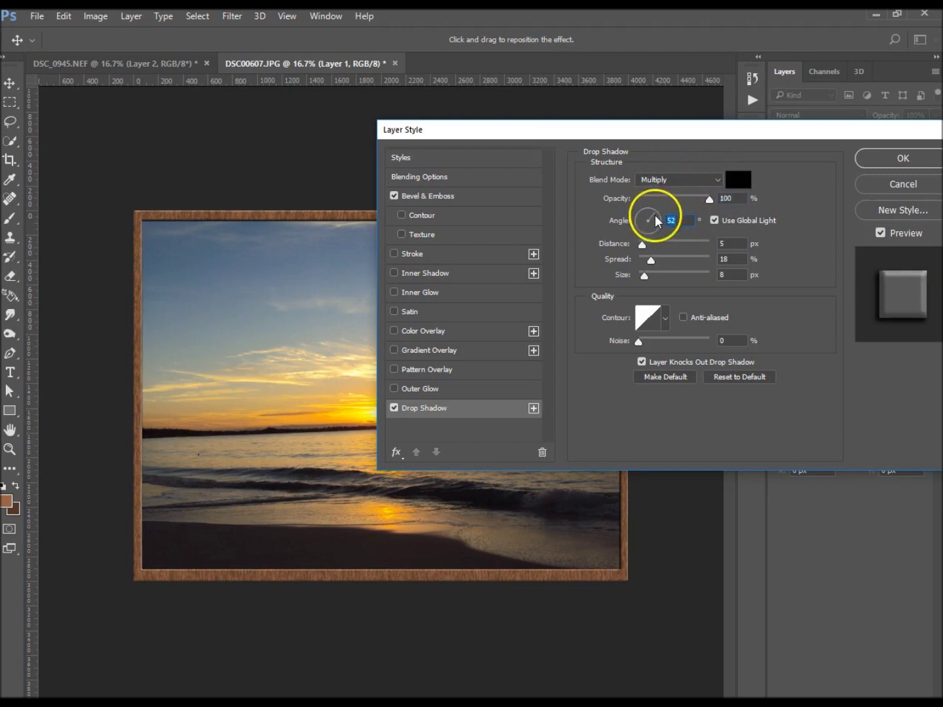
{"action": "left_click", "coordinate": [662, 249]}
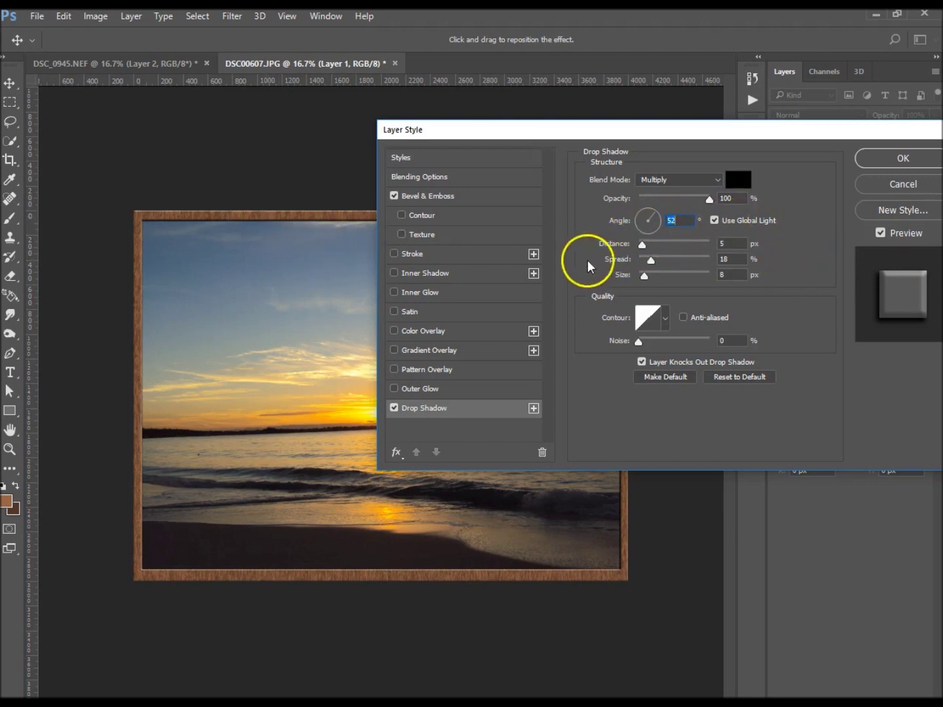
{"action": "left_click_drag", "start_coordinate": [642, 246], "coordinate": [652, 275]}
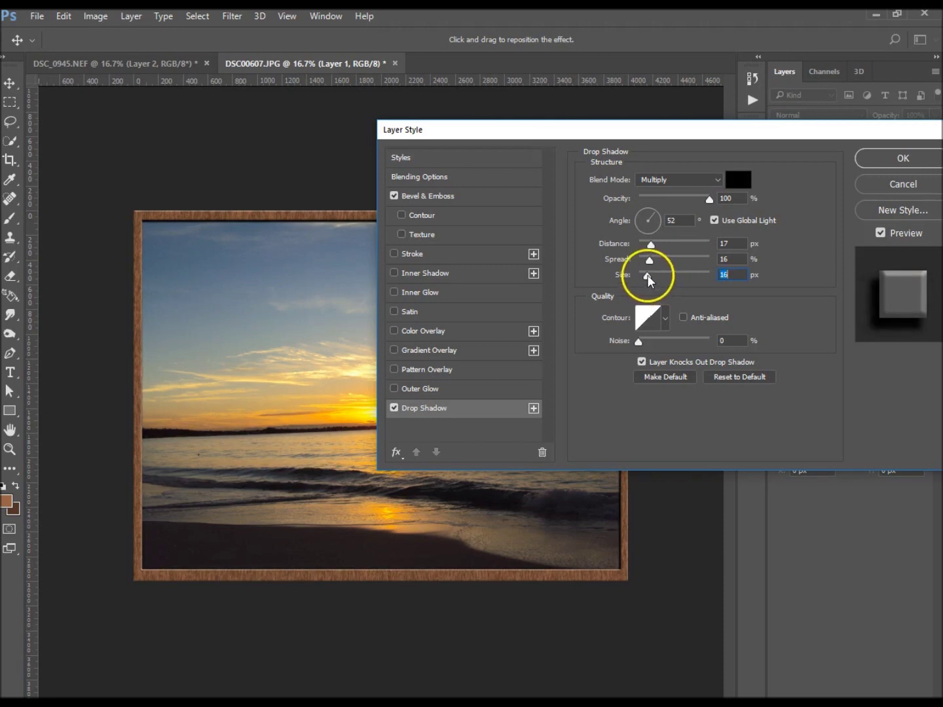
{"action": "left_click", "coordinate": [892, 164]}
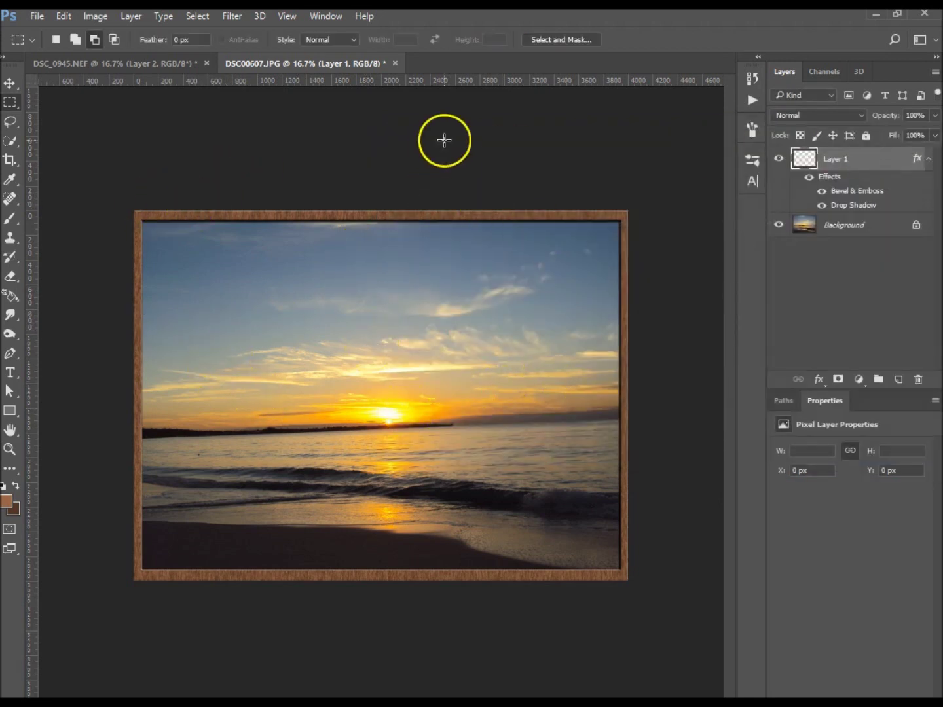
- Resize the framed sunset to 400 × 300 px, flatten it, and return to DSC_0945.NEF
{"action": "left_click", "coordinate": [97, 17]}
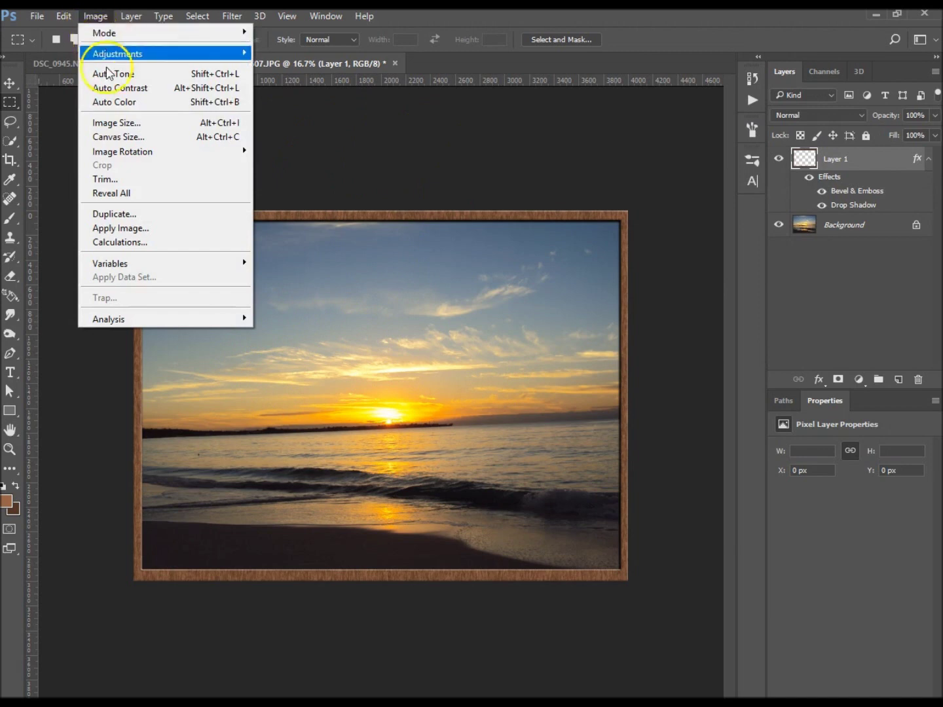
{"action": "left_click", "coordinate": [126, 128]}
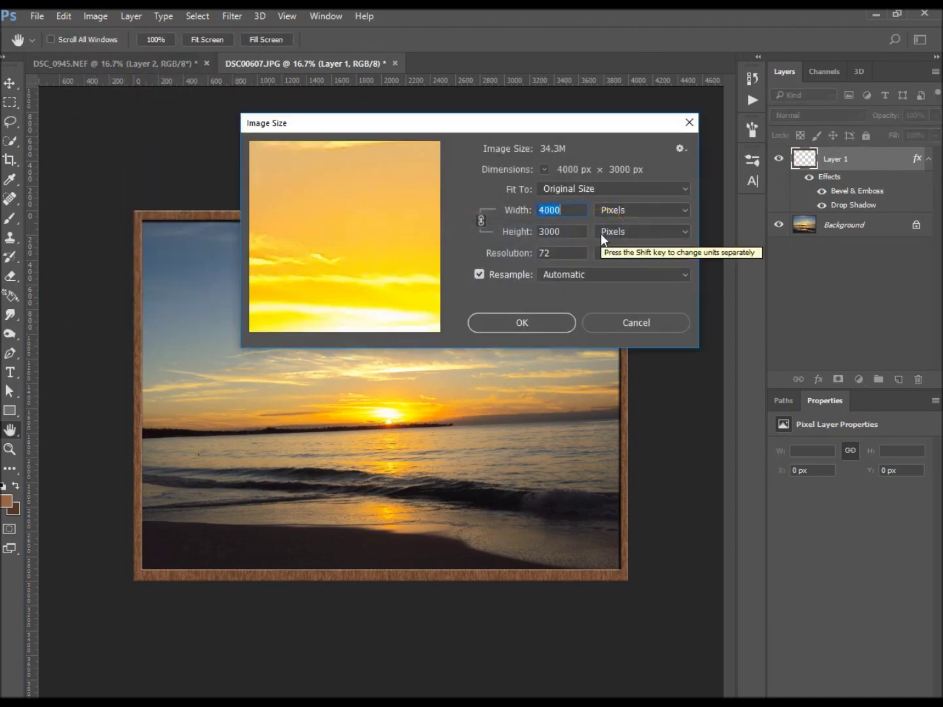
{"action": "type", "text": "4"}
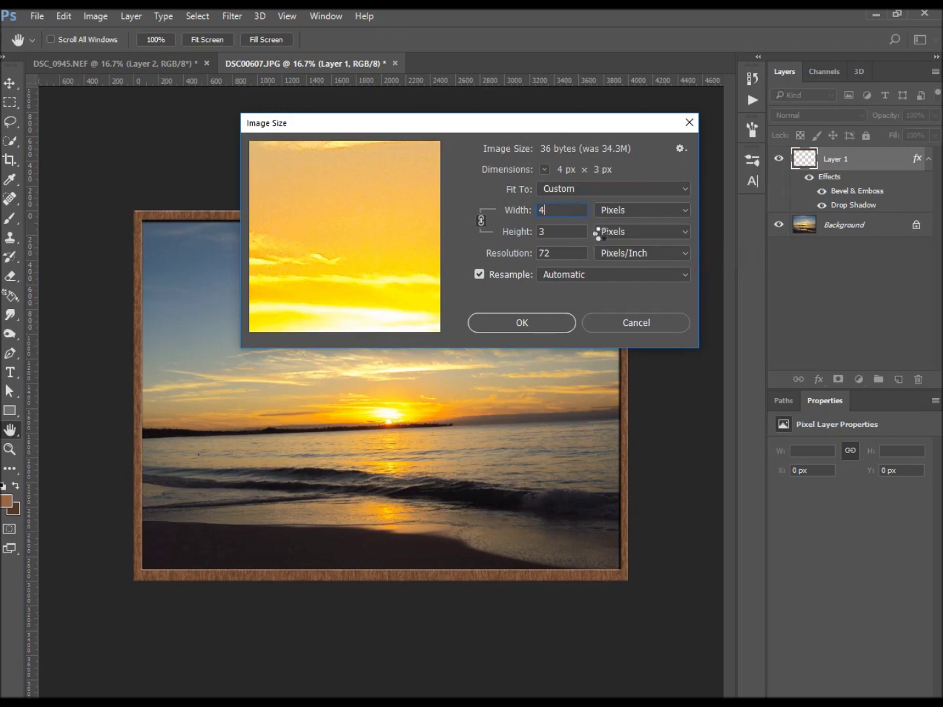
{"action": "type", "text": "00"}
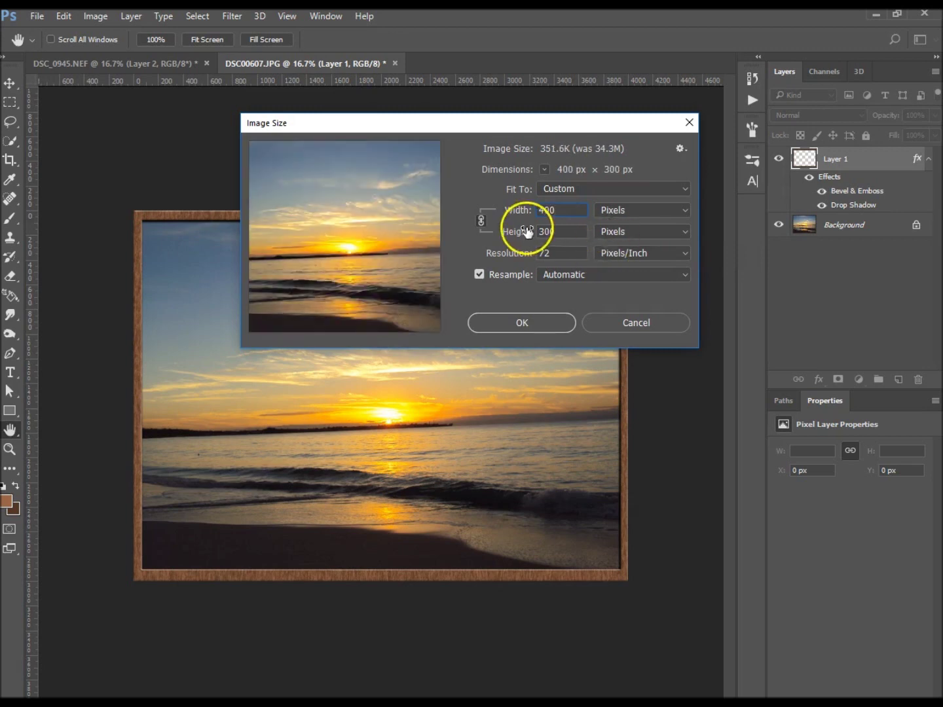
{"action": "left_click", "coordinate": [521, 323]}
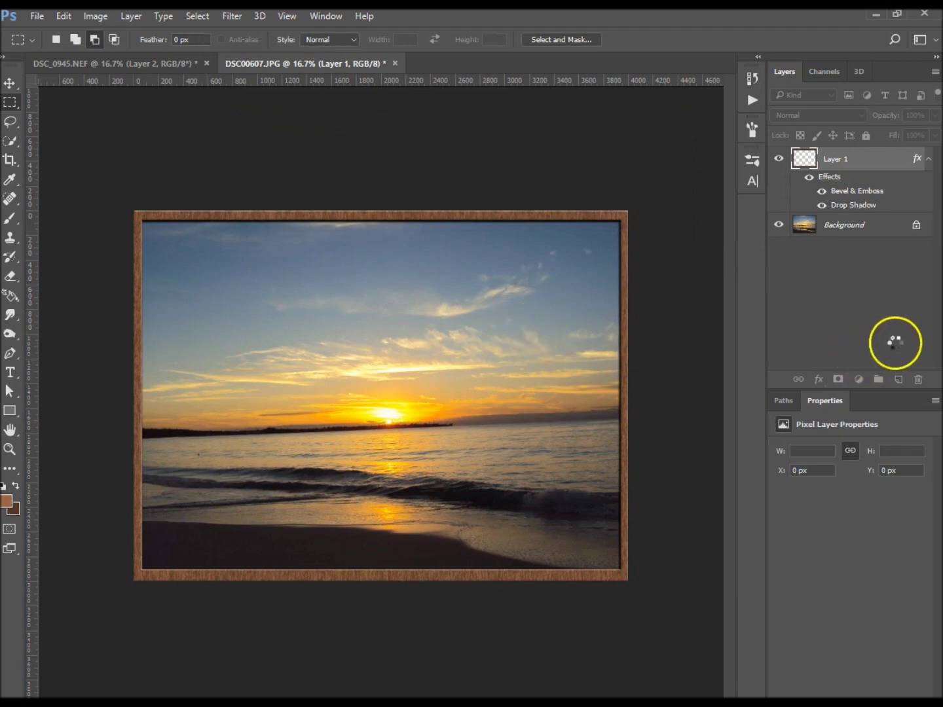
{"action": "left_click", "coordinate": [879, 228]}
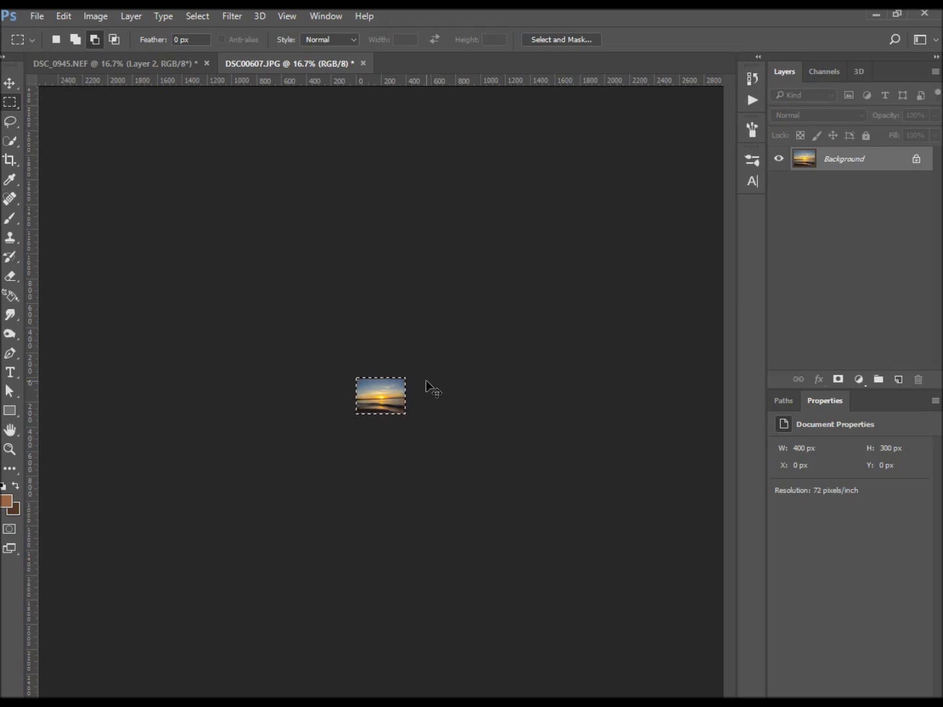
{"action": "left_click", "coordinate": [162, 62]}
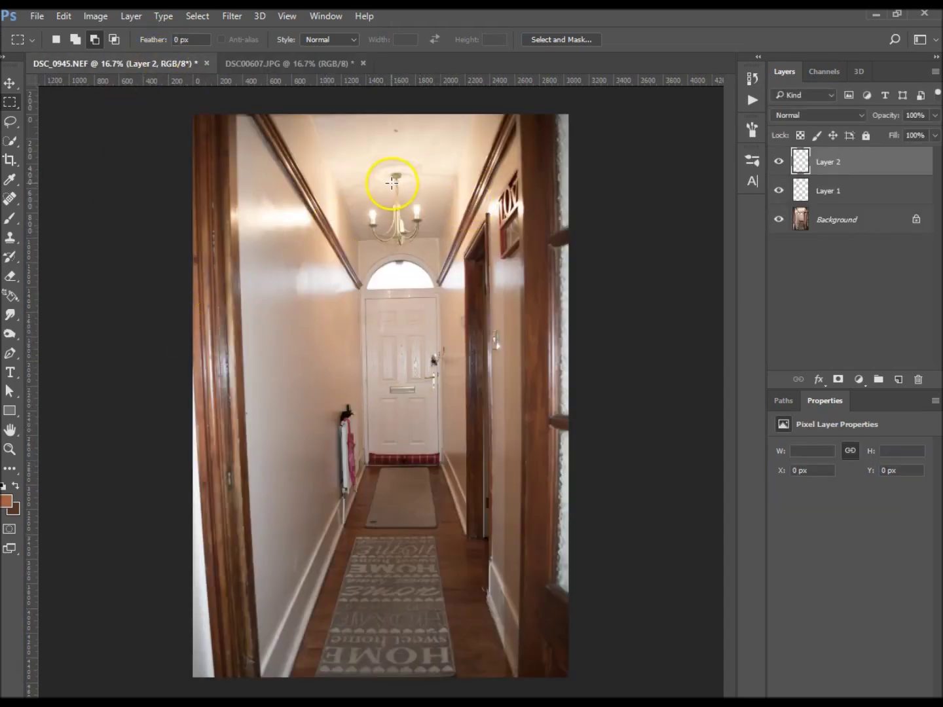
- Start Vanishing Point on the hallway photo, accept the colour conversion, and place the first plane corner
{"action": "left_click", "coordinate": [230, 16]}
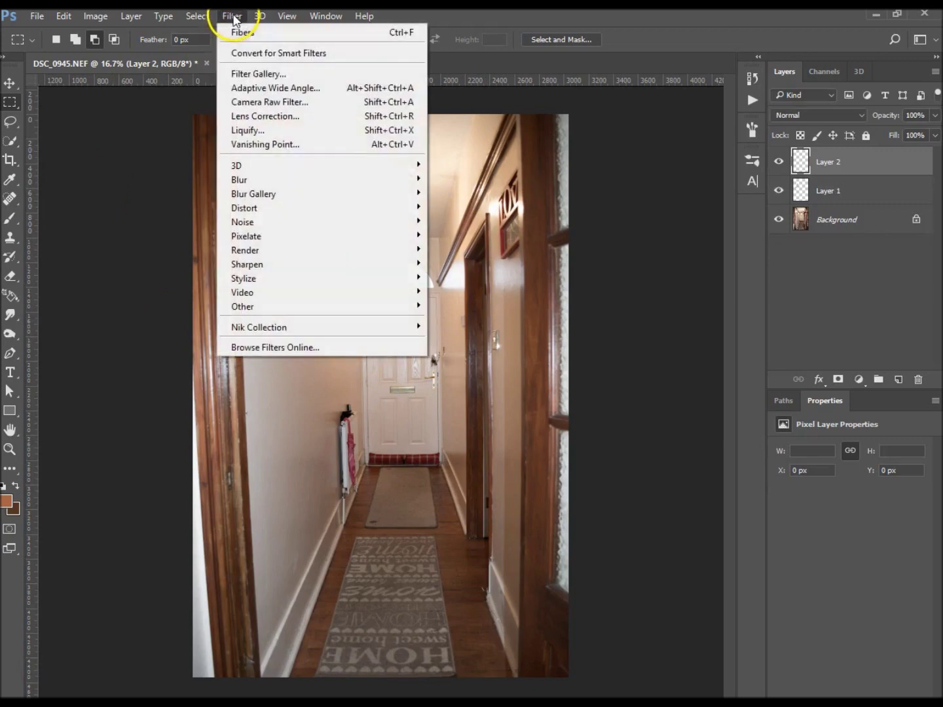
{"action": "left_click", "coordinate": [271, 146]}
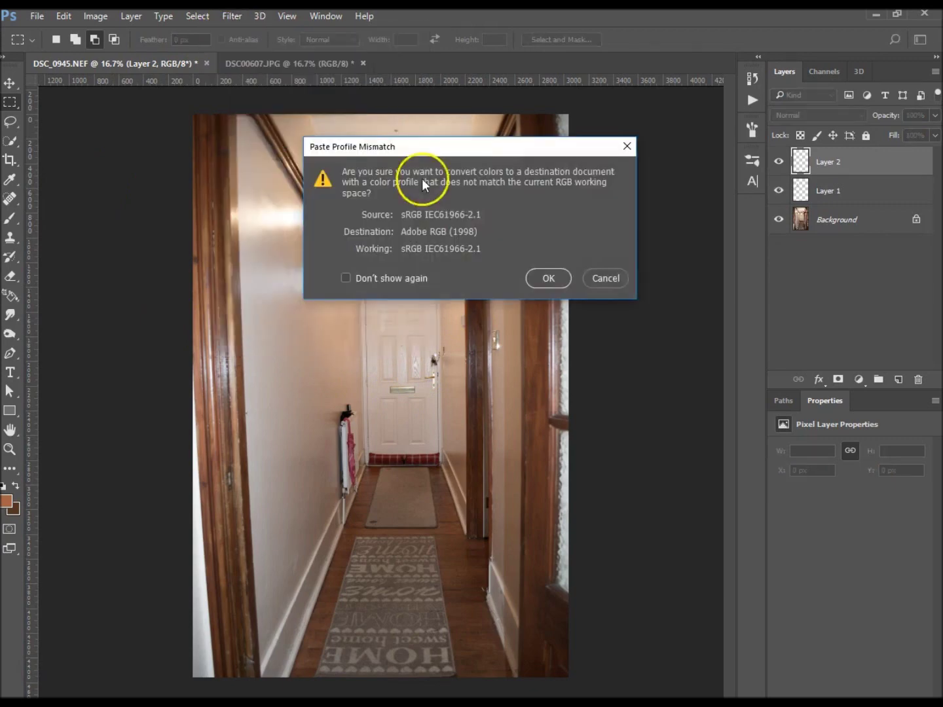
{"action": "left_click", "coordinate": [542, 280]}
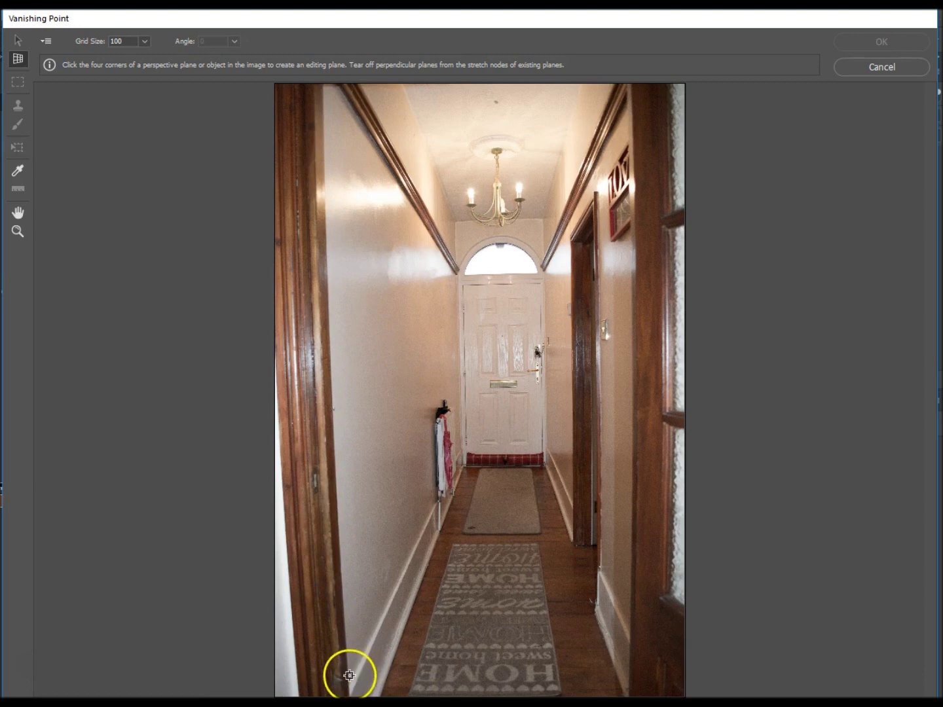
{"action": "left_click", "coordinate": [348, 634]}
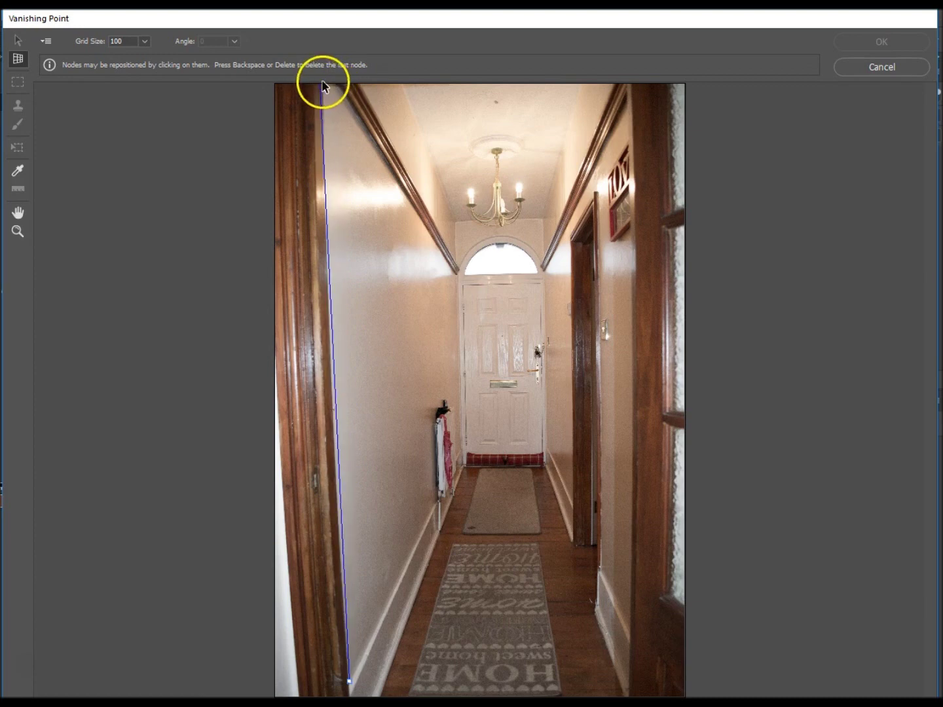
- Complete the left-wall perspective plane with corners at the ceiling, door arch and skirting
{"action": "left_click", "coordinate": [326, 85]}
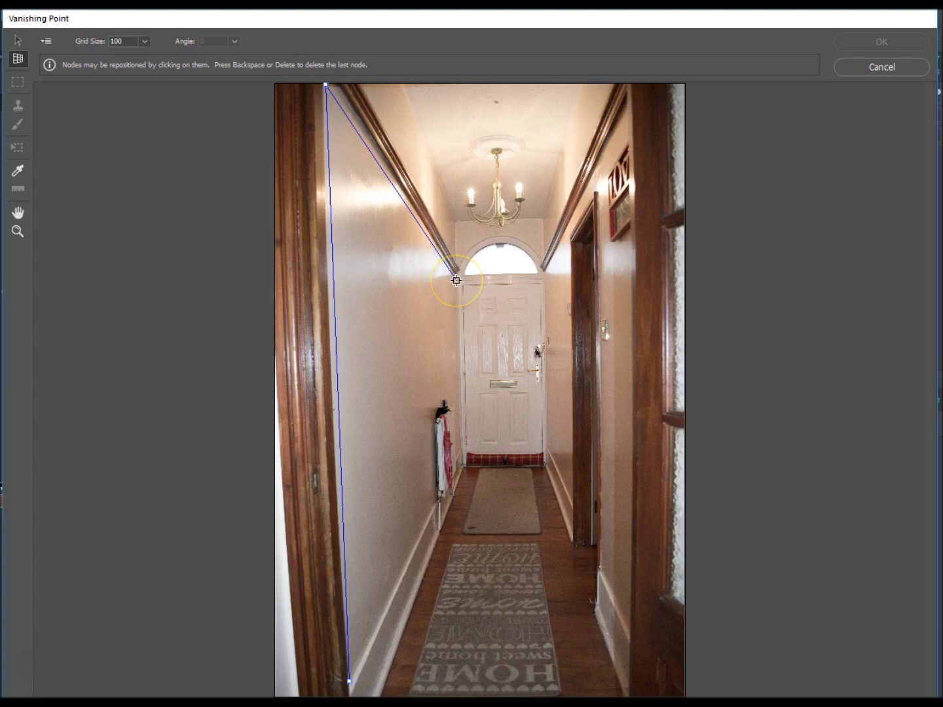
{"action": "left_click", "coordinate": [457, 279]}
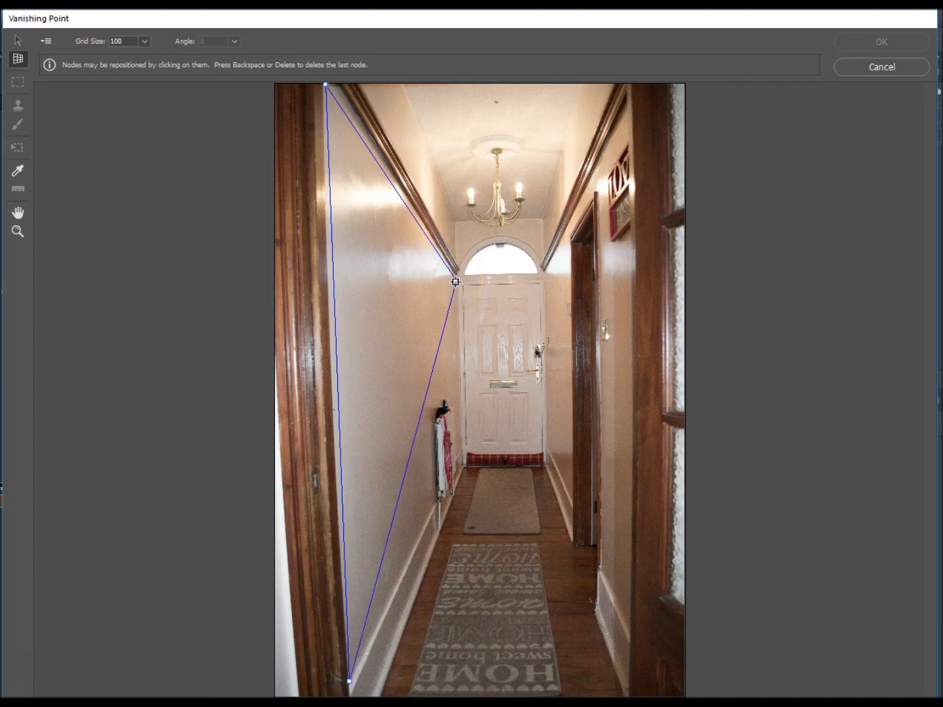
{"action": "left_click", "coordinate": [460, 450]}
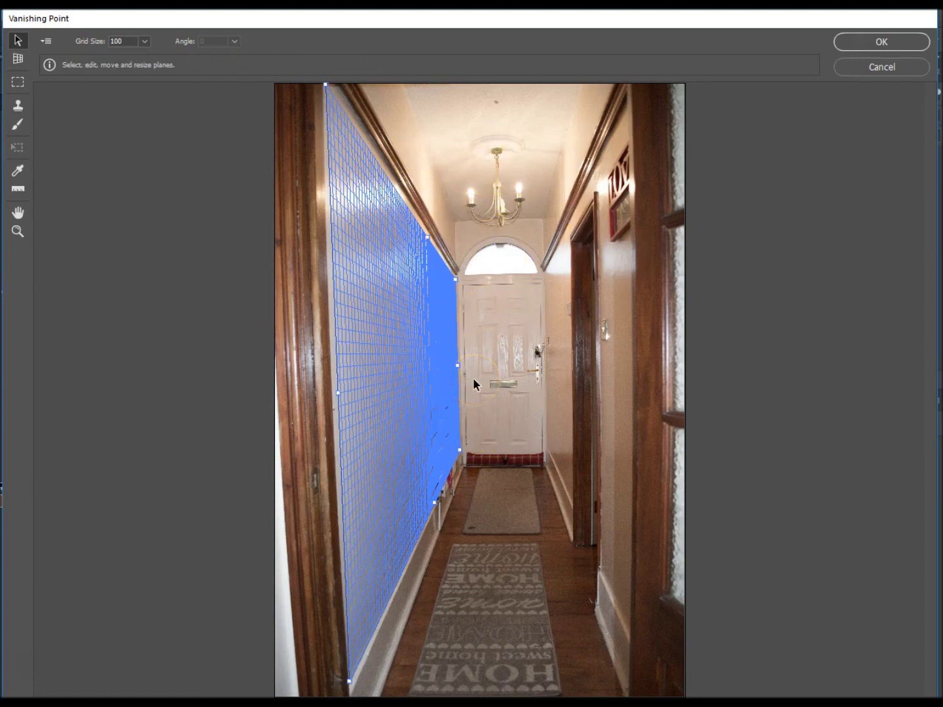
{"action": "left_click", "coordinate": [519, 358]}
- Paste the framed sunset onto the left-wall plane beside the door, commit, and verify Layer 2
{"action": "left_click", "coordinate": [438, 356]}
{"action": "key", "text": "ctrl+v"}
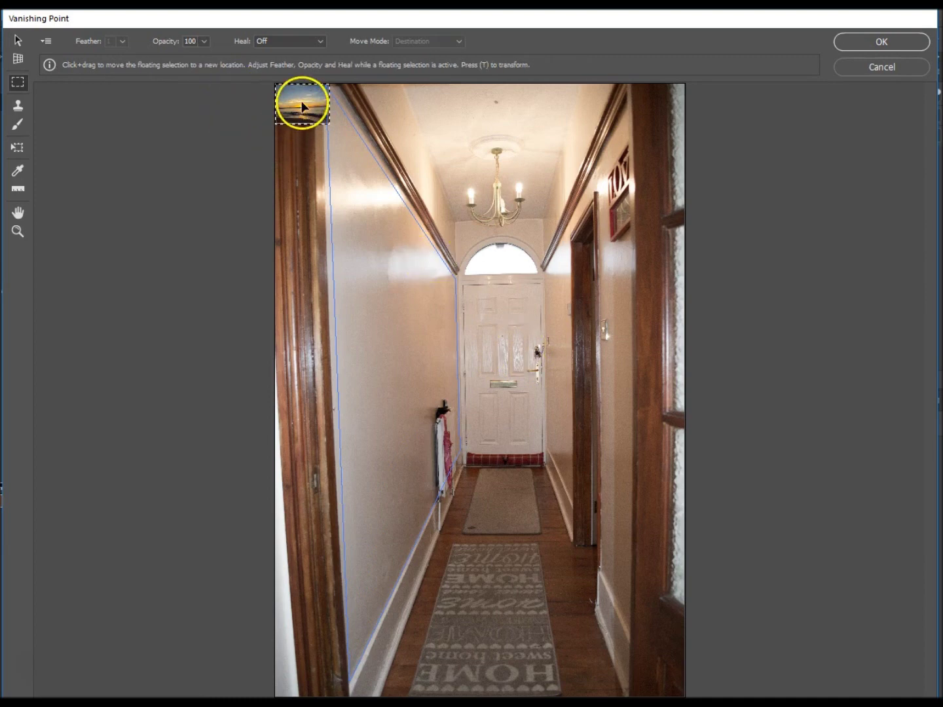
{"action": "left_click_drag", "start_coordinate": [303, 106], "coordinate": [435, 328]}
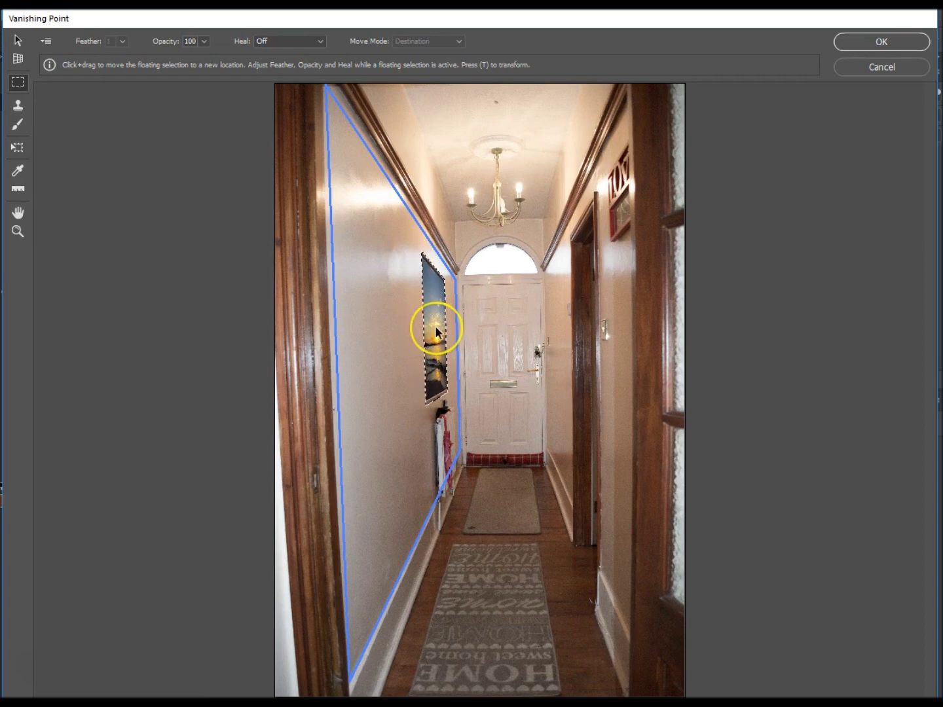
{"action": "left_click_drag", "start_coordinate": [410, 379], "coordinate": [432, 334]}
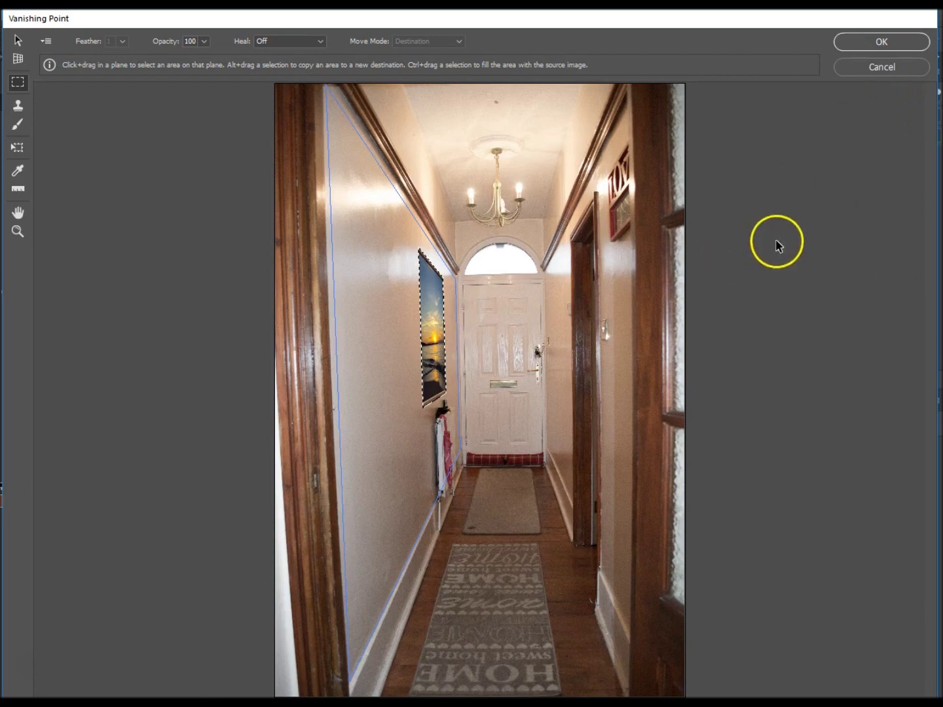
{"action": "left_click", "coordinate": [883, 44]}
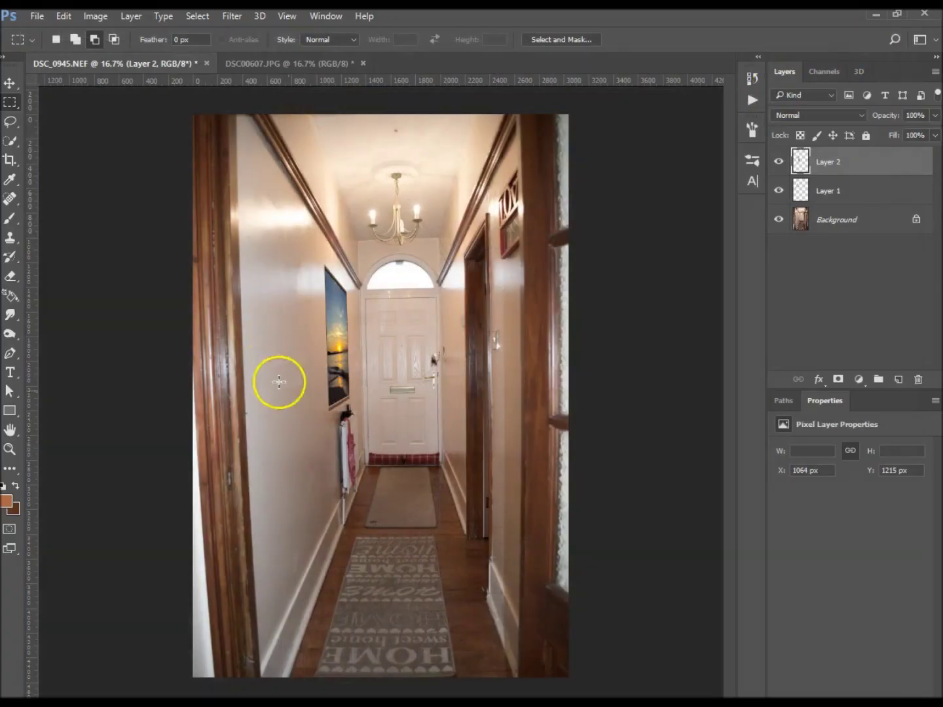
{"action": "left_click", "coordinate": [779, 163]}
{"action": "left_click", "coordinate": [779, 162]}
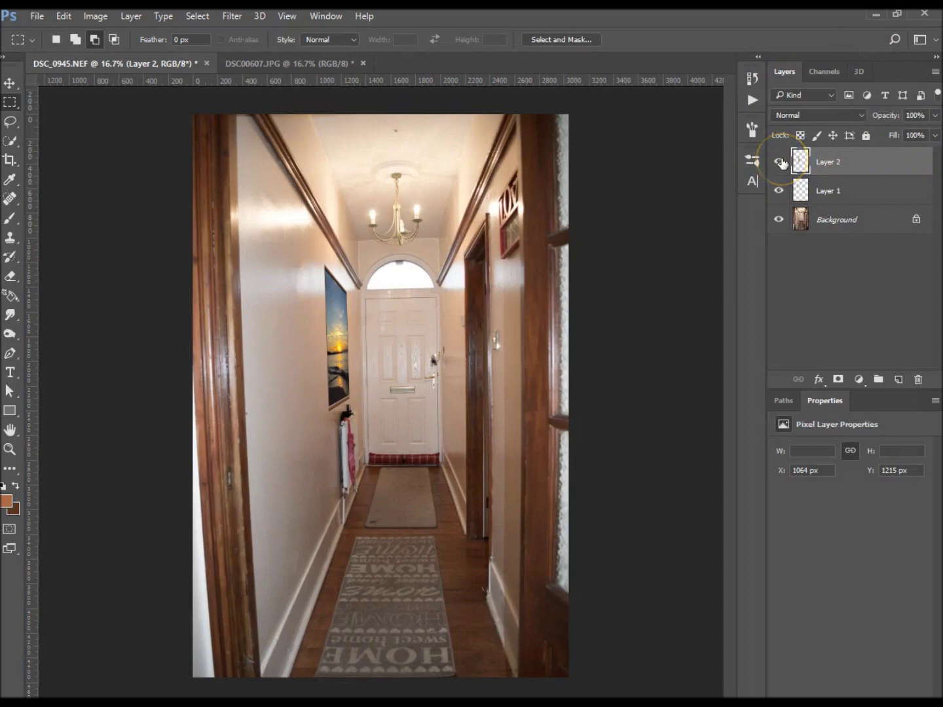
- Enable Bevel & Emboss in Layer 2's layer style
{"action": "double_click", "coordinate": [871, 167]}
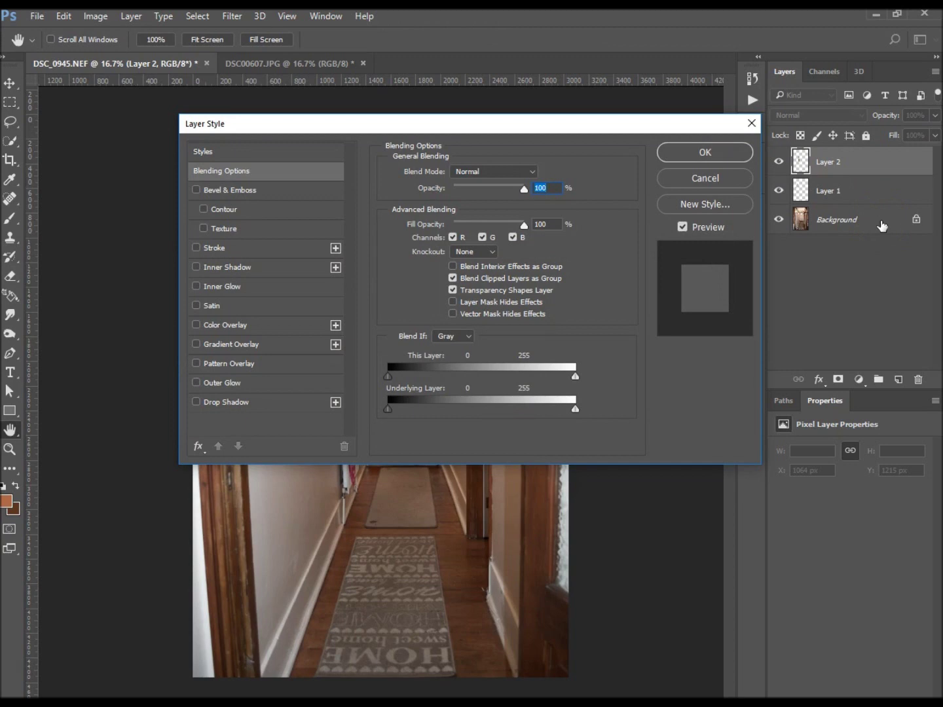
{"action": "left_click", "coordinate": [878, 167]}
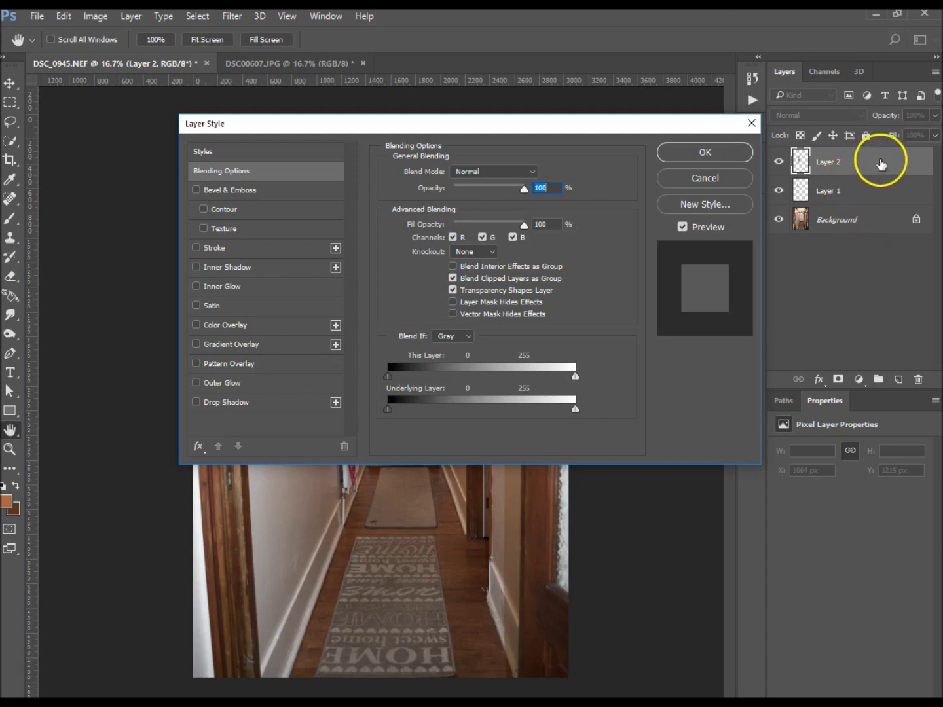
{"action": "left_click", "coordinate": [197, 190]}
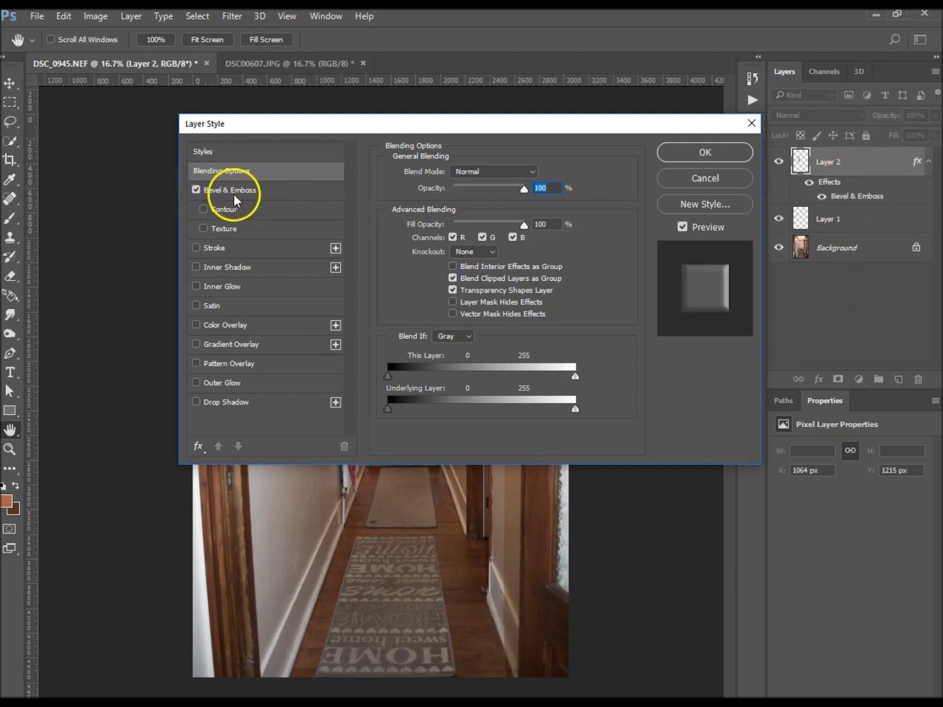
{"action": "left_click", "coordinate": [239, 192]}
{"action": "left_click_drag", "start_coordinate": [246, 131], "coordinate": [439, 132]}
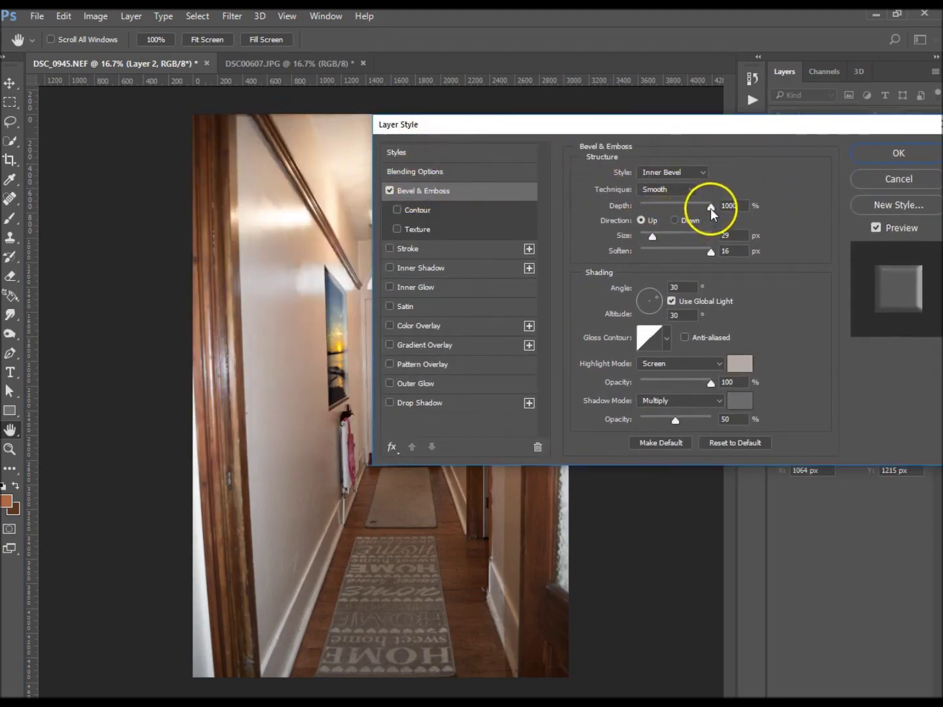
- Tune the painting's bevel to Depth 126%, Size 29 px and Soften 15 px
{"action": "left_click_drag", "start_coordinate": [710, 208], "coordinate": [645, 209]}
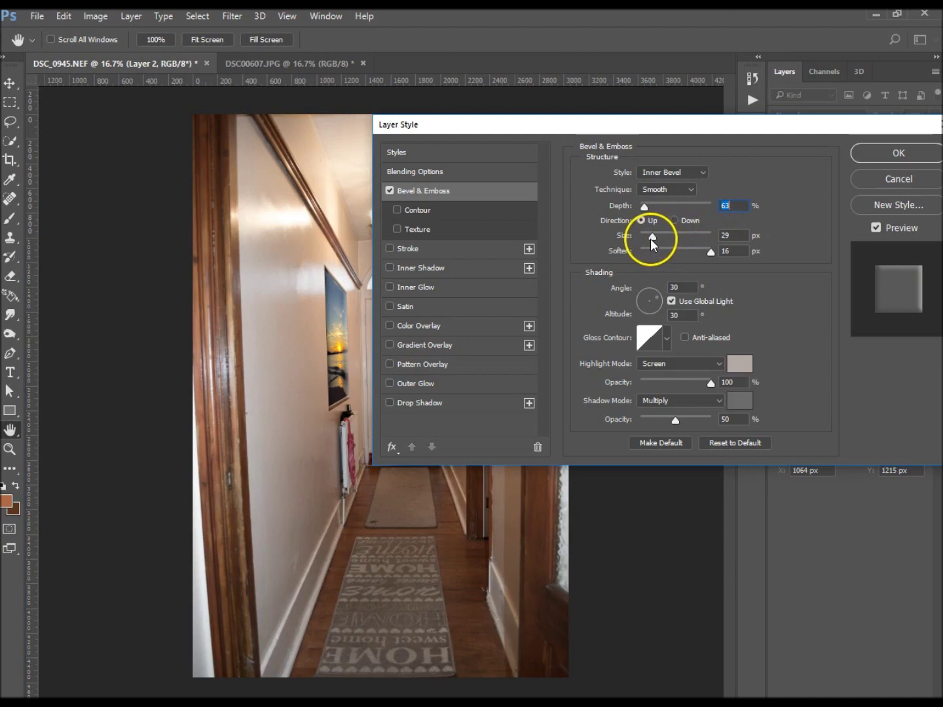
{"action": "mouse_move", "coordinate": [651, 239]}
{"action": "left_mouse_down"}
{"action": "mouse_move", "coordinate": [674, 237]}
{"action": "mouse_move", "coordinate": [636, 239]}
{"action": "left_mouse_up"}
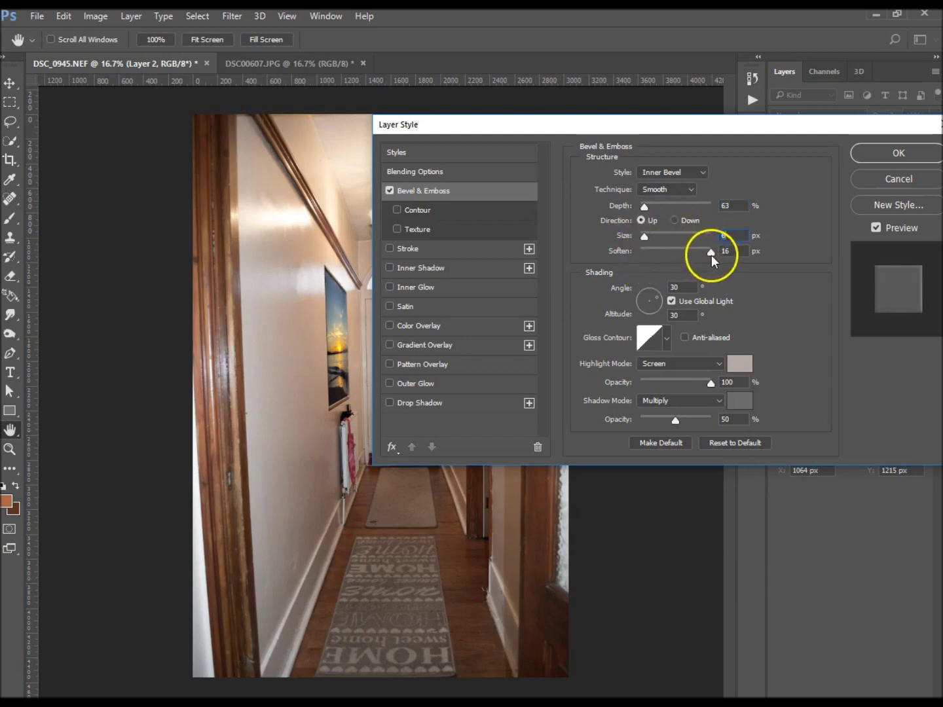
{"action": "mouse_move", "coordinate": [711, 256]}
{"action": "left_mouse_down"}
{"action": "mouse_move", "coordinate": [640, 257]}
{"action": "mouse_move", "coordinate": [705, 256]}
{"action": "left_mouse_up"}
{"action": "left_click_drag", "start_coordinate": [646, 236], "coordinate": [656, 239]}
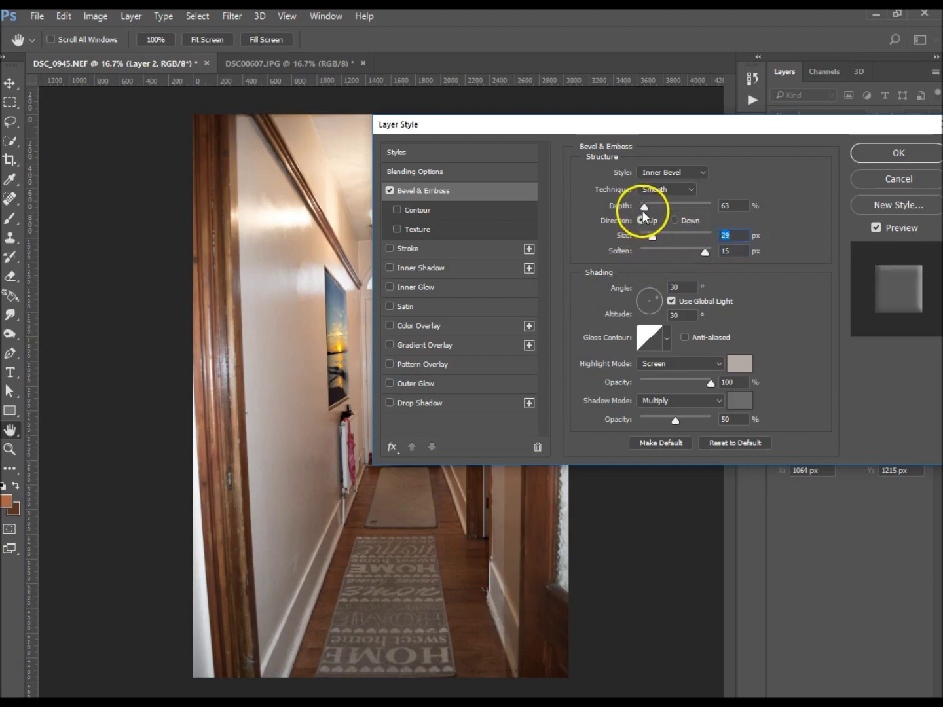
{"action": "mouse_move", "coordinate": [642, 210]}
{"action": "left_mouse_down"}
{"action": "mouse_move", "coordinate": [674, 210]}
{"action": "mouse_move", "coordinate": [649, 212]}
{"action": "left_mouse_up"}
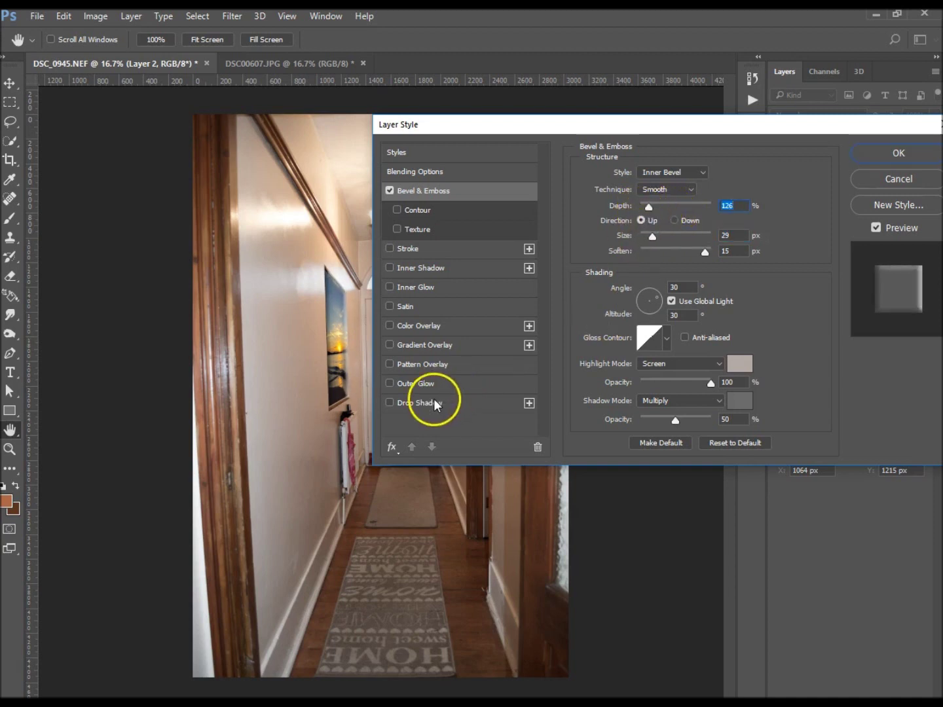
{"action": "left_click", "coordinate": [393, 403]}
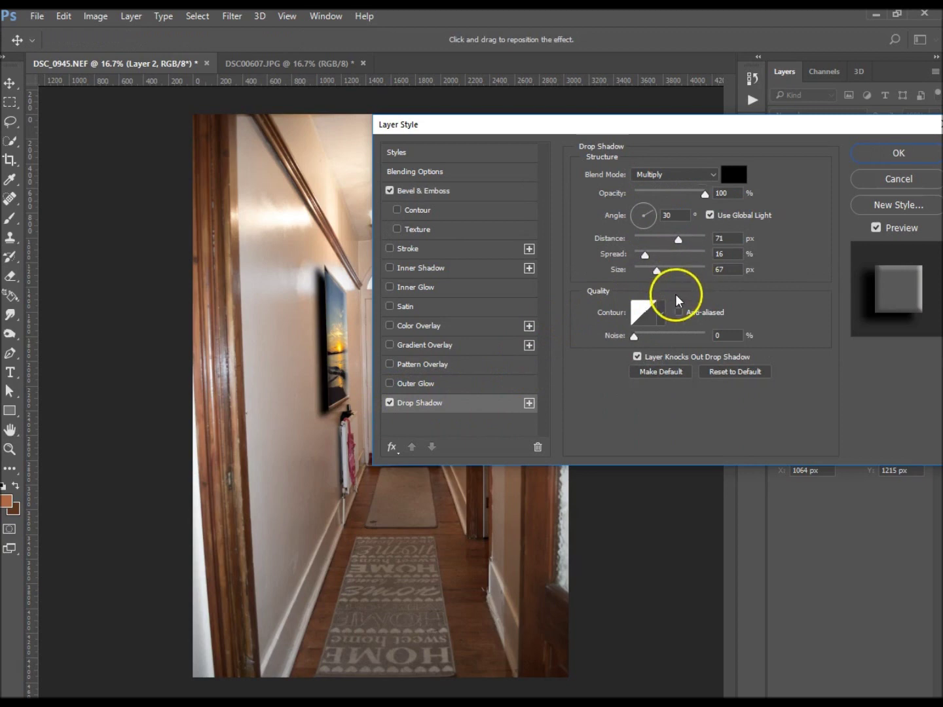
- Set the painting's drop shadow to 42° angle, 16 px distance, 2% spread, 18 px size, and apply it
{"action": "left_click", "coordinate": [652, 216]}
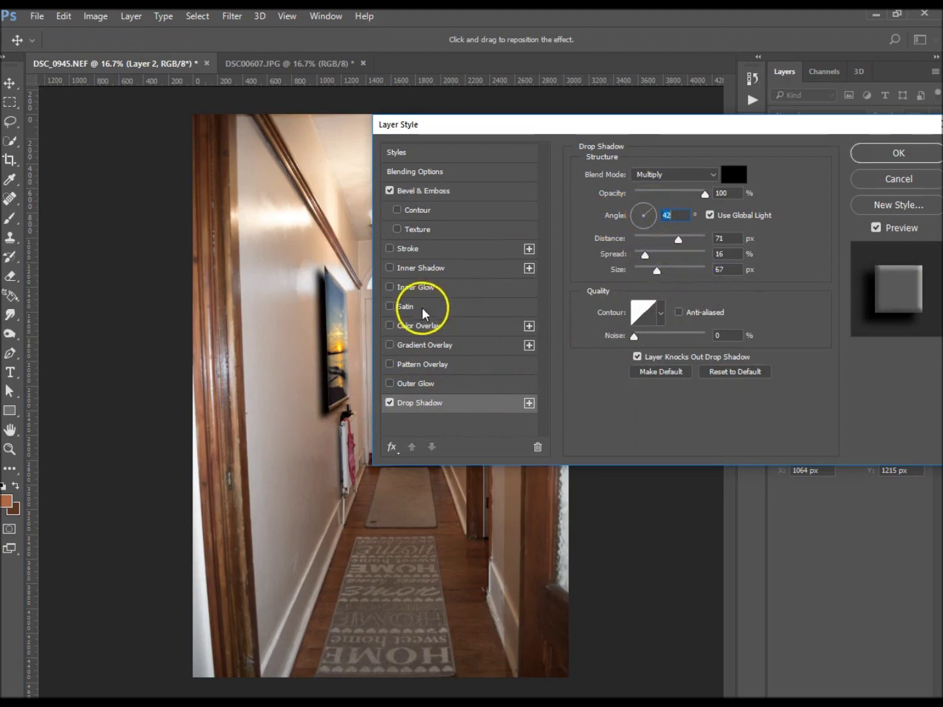
{"action": "left_click_drag", "start_coordinate": [680, 244], "coordinate": [645, 241]}
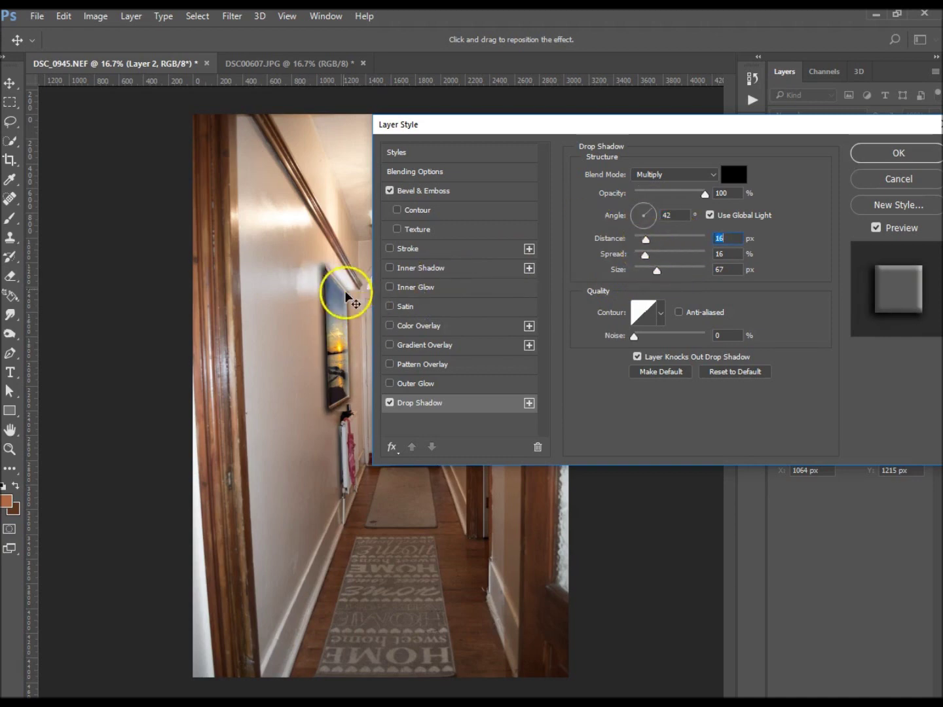
{"action": "mouse_move", "coordinate": [645, 256]}
{"action": "left_mouse_down"}
{"action": "mouse_move", "coordinate": [636, 258]}
{"action": "mouse_move", "coordinate": [644, 274]}
{"action": "left_mouse_up"}
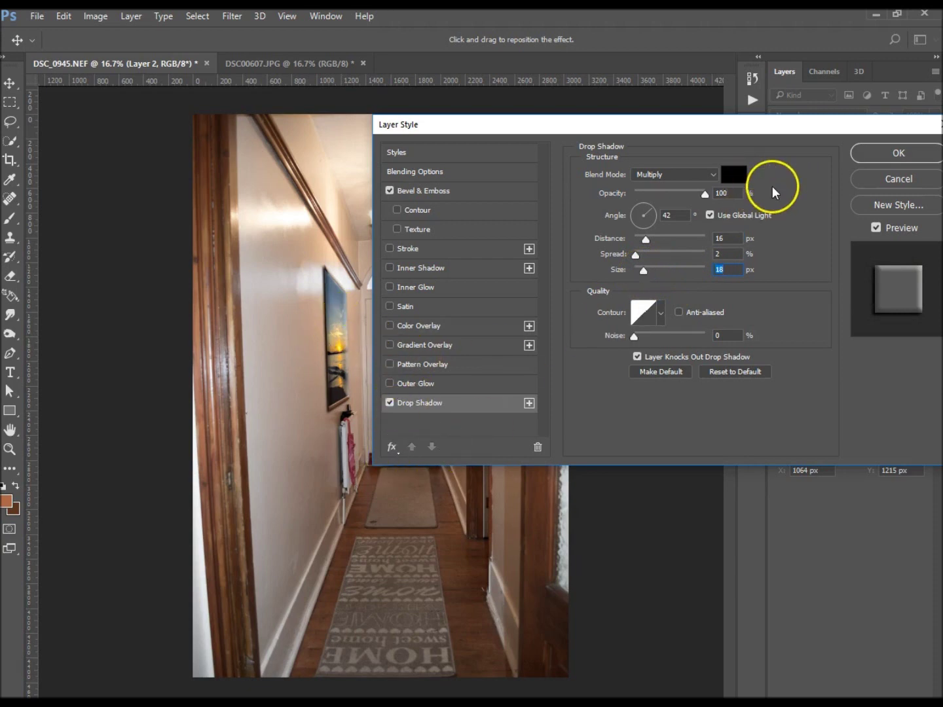
{"action": "left_click", "coordinate": [907, 154]}
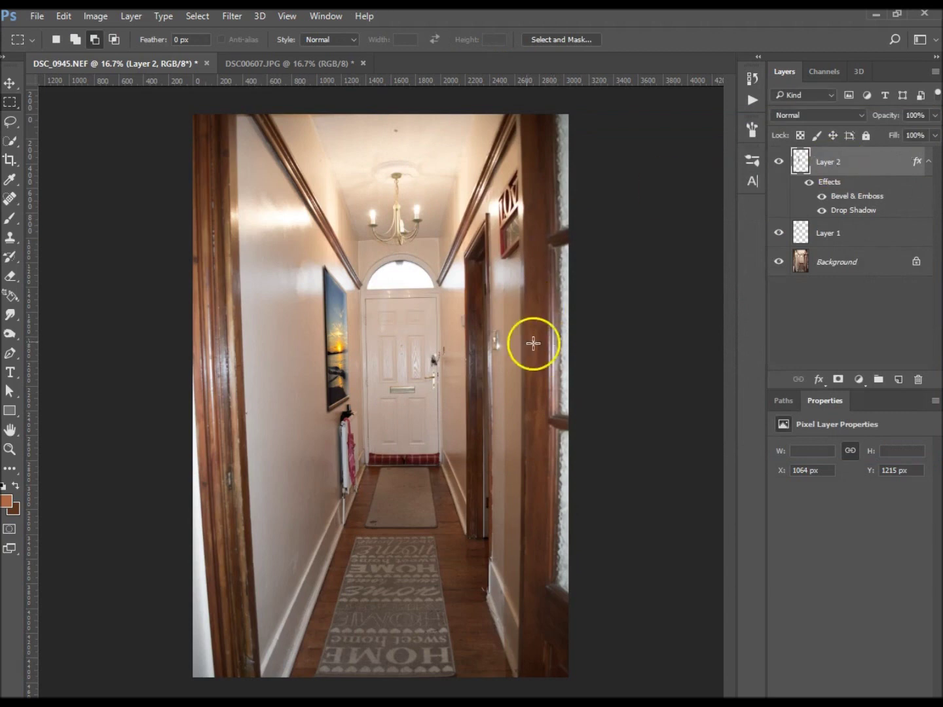
- Hide and reshow Layer 2 to compare the hallway with and without the painting's effects
{"action": "left_click", "coordinate": [779, 162]}
{"action": "left_click", "coordinate": [780, 163]}
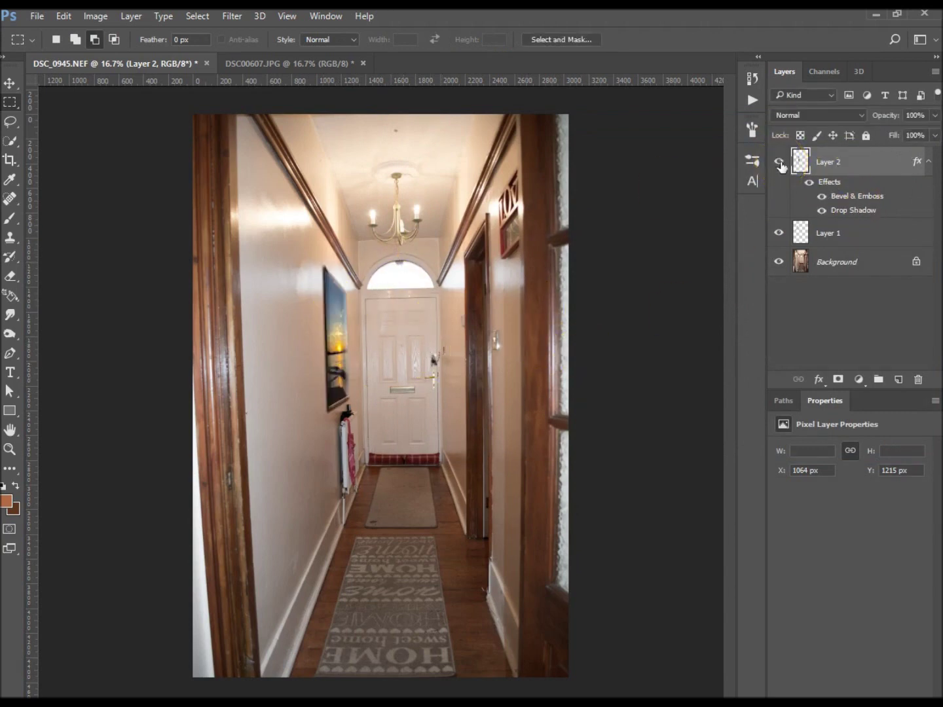